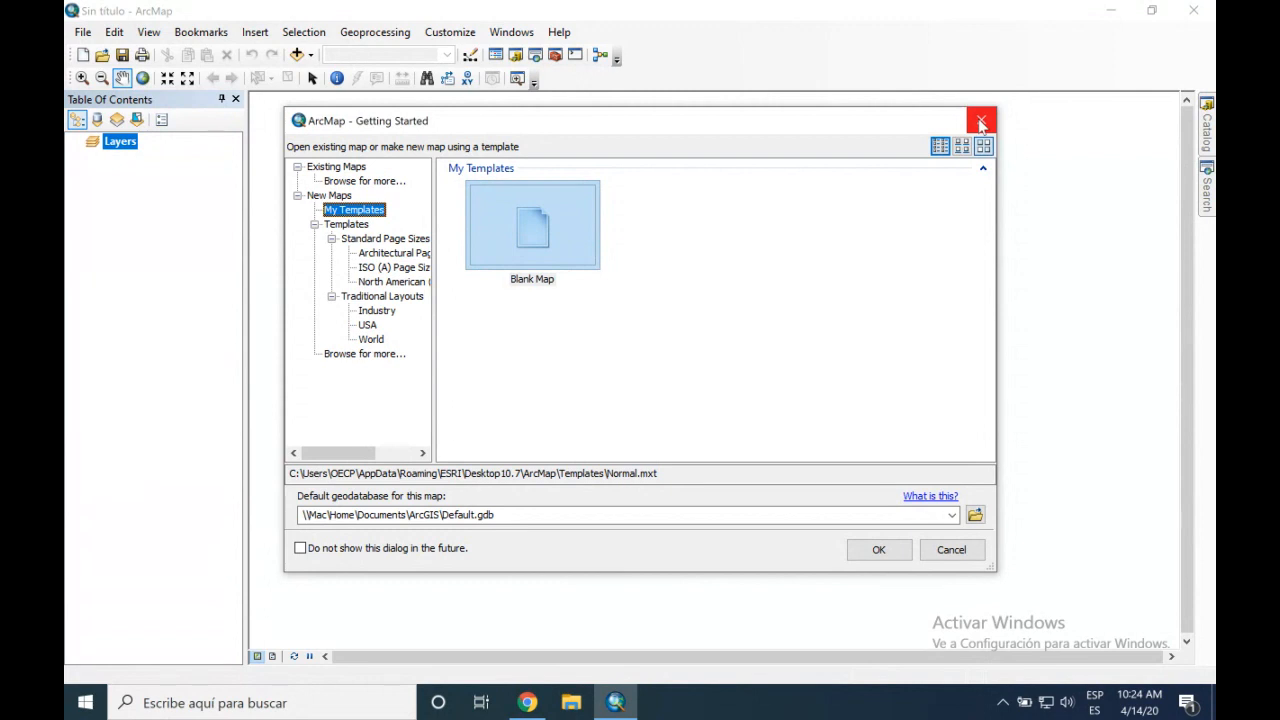
- Dismiss the Getting Started dialog to continue with the blank untitled map
click(981, 122)
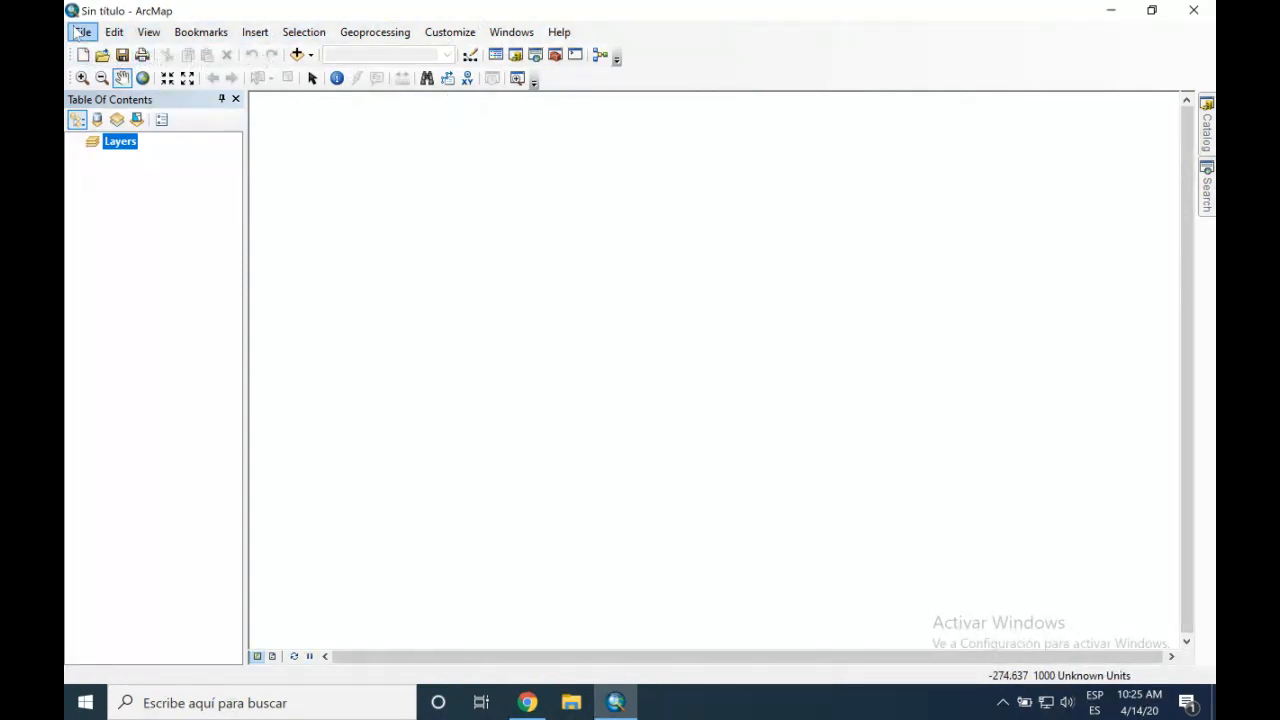
click(78, 33)
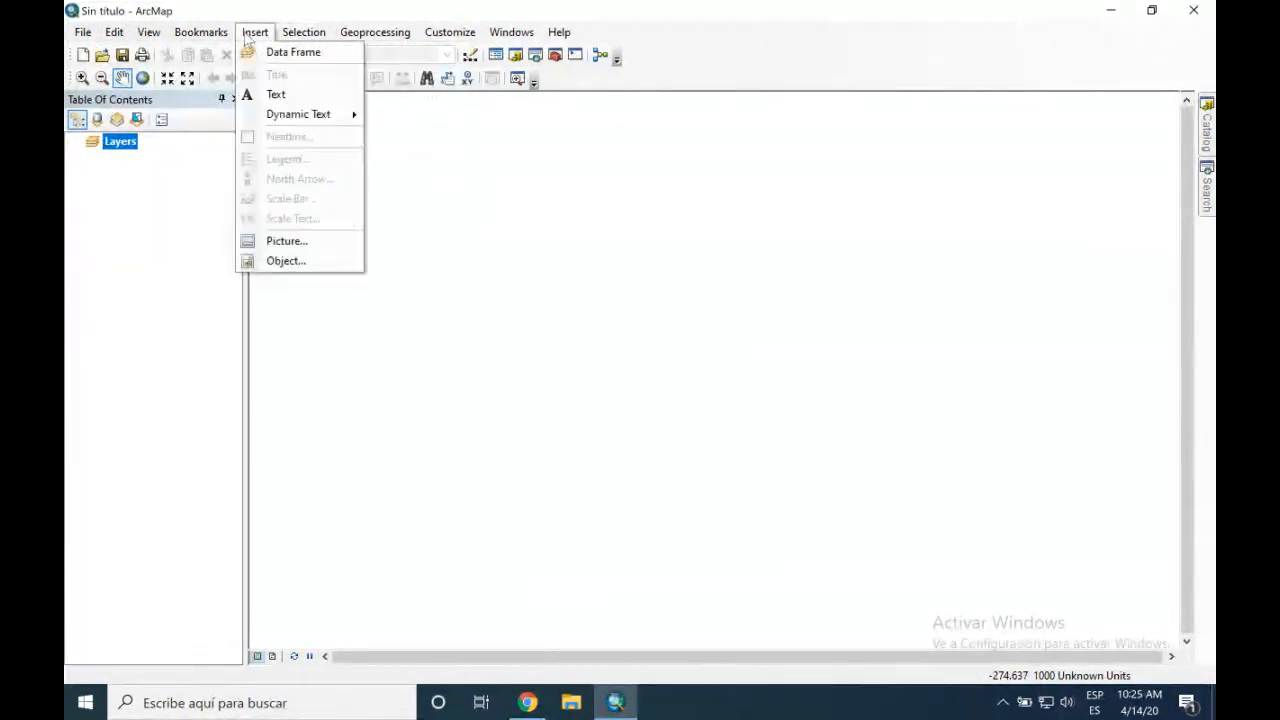
click(285, 35)
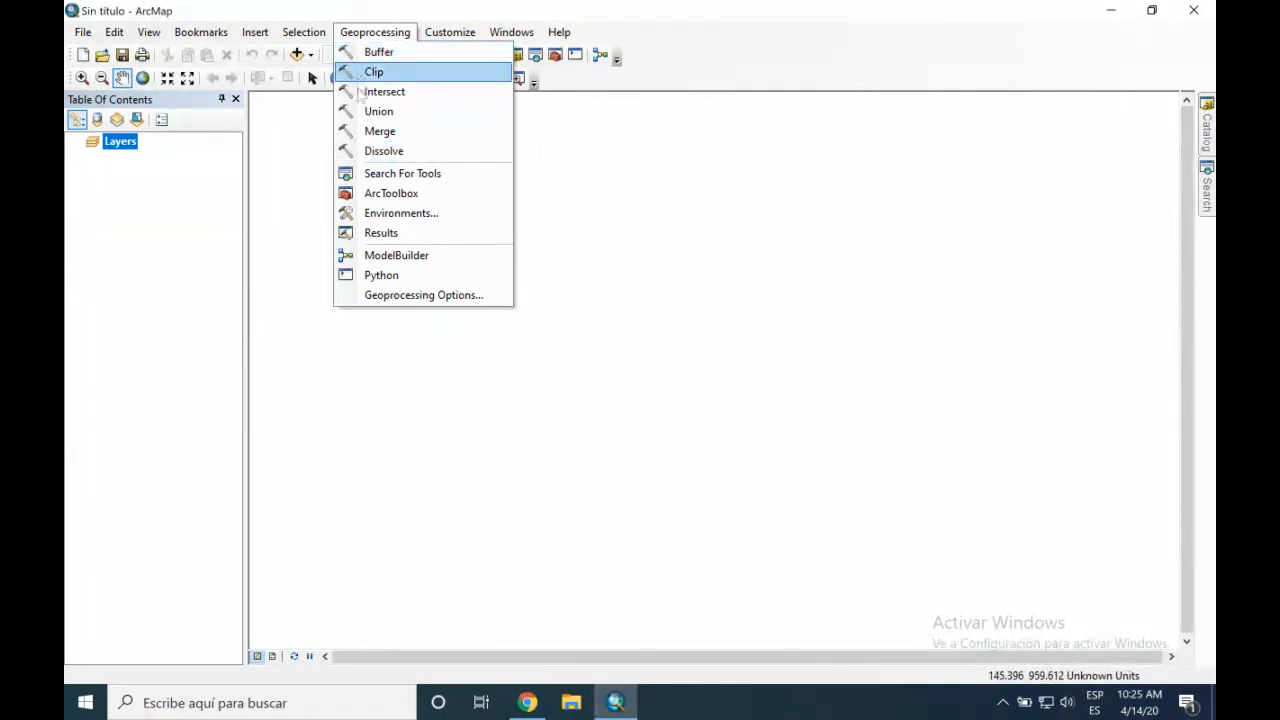
click(554, 161)
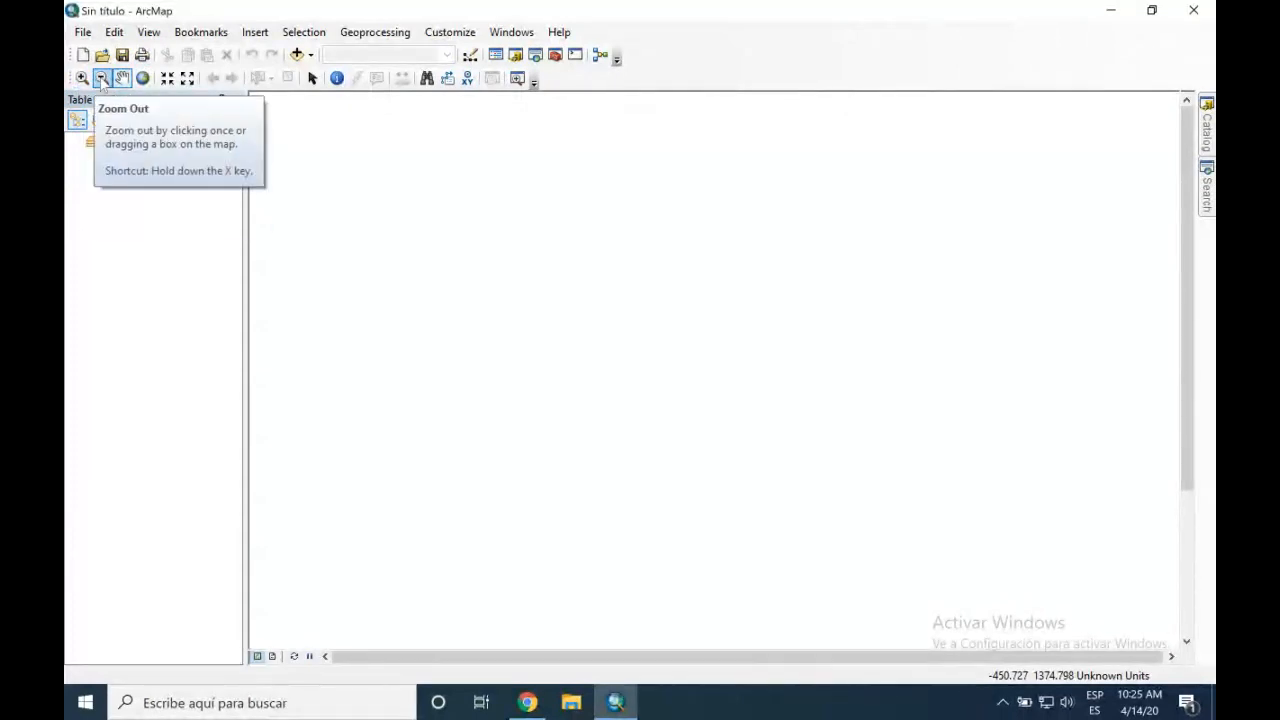
drag(472, 185, 437, 248)
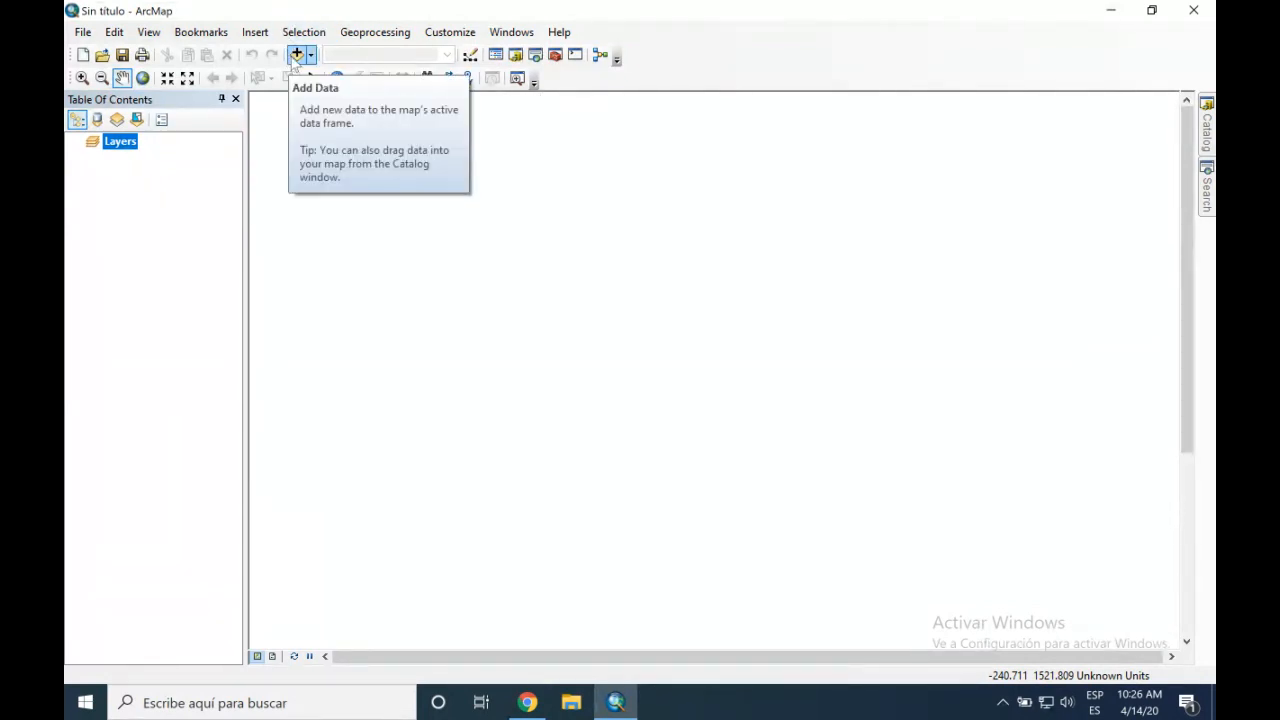
click(297, 58)
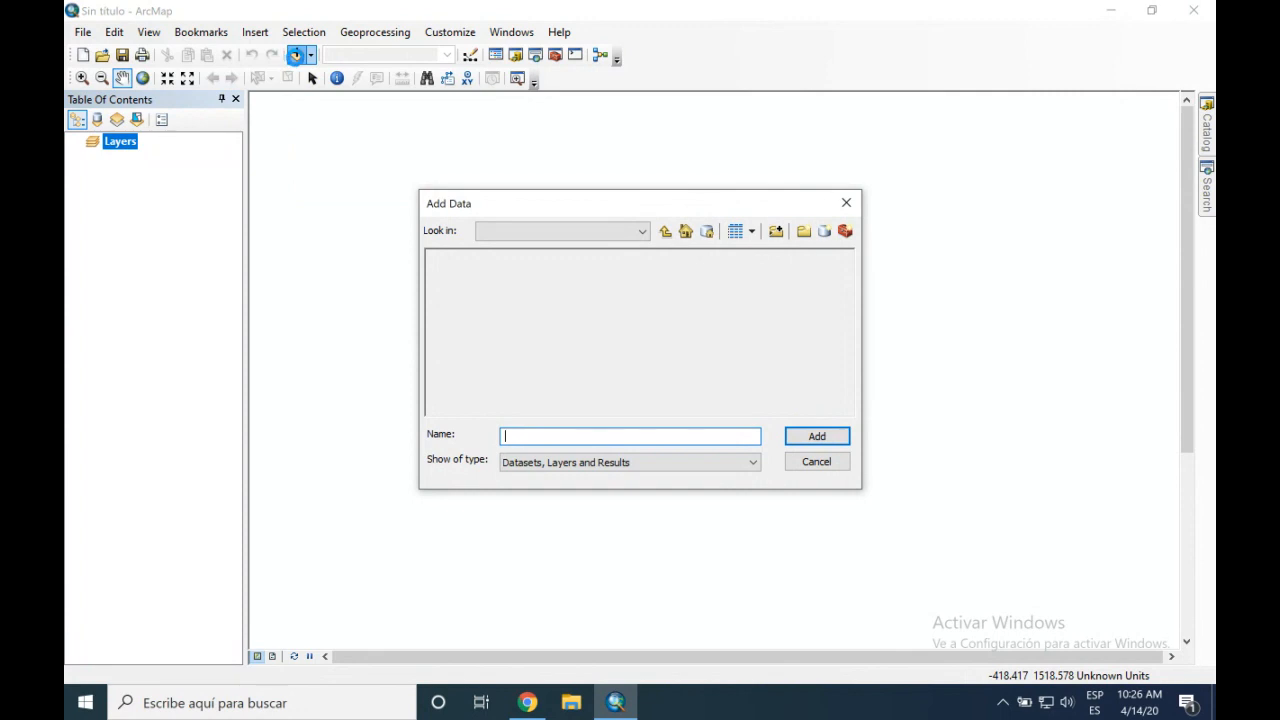
click(846, 202)
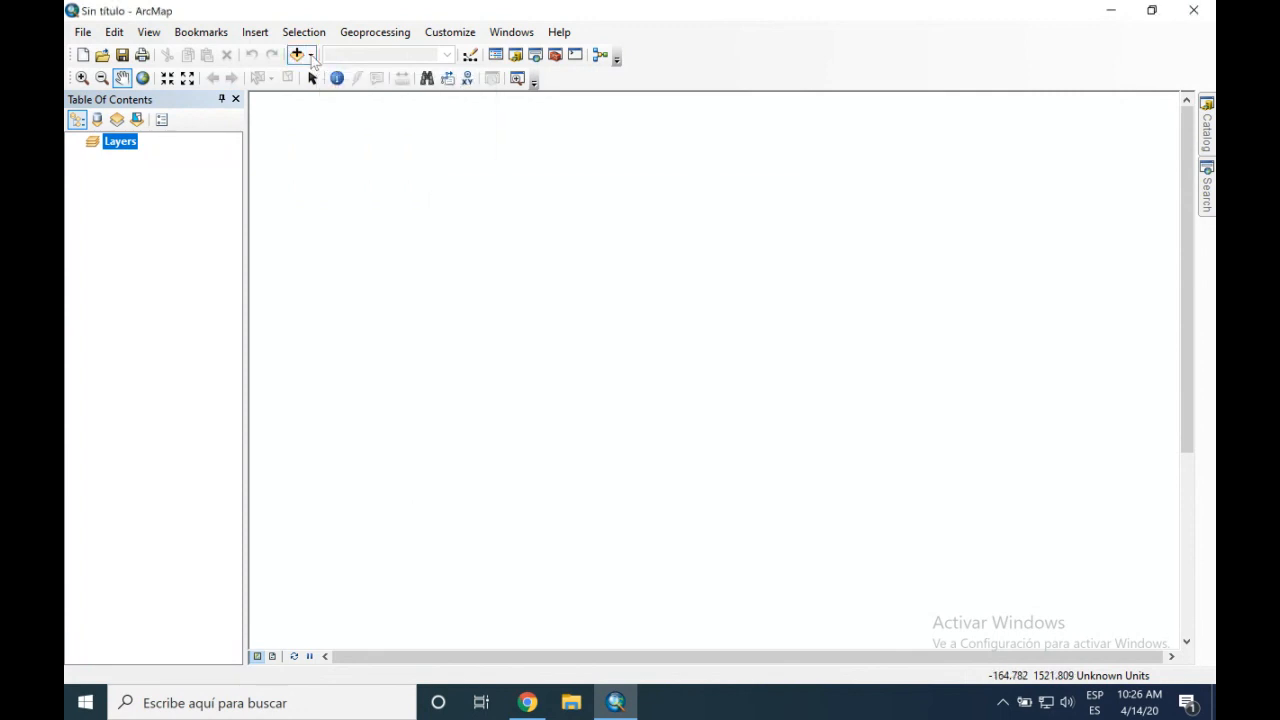
click(310, 55)
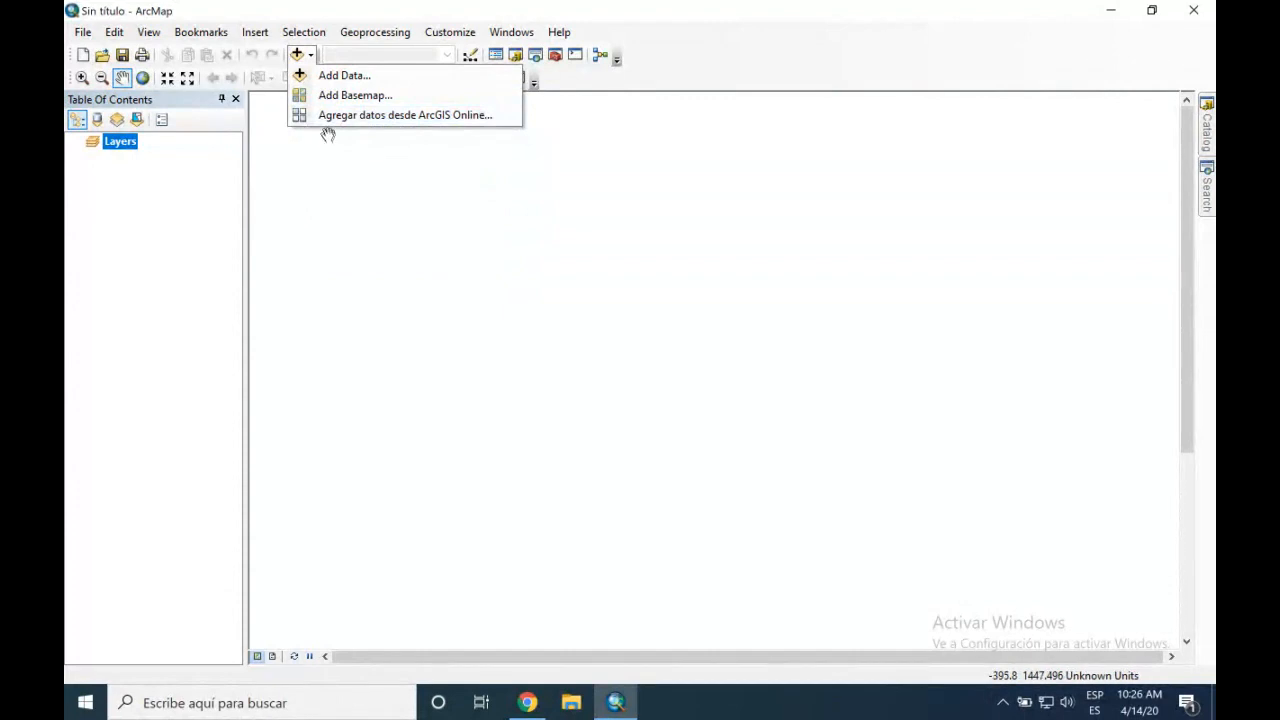
click(346, 177)
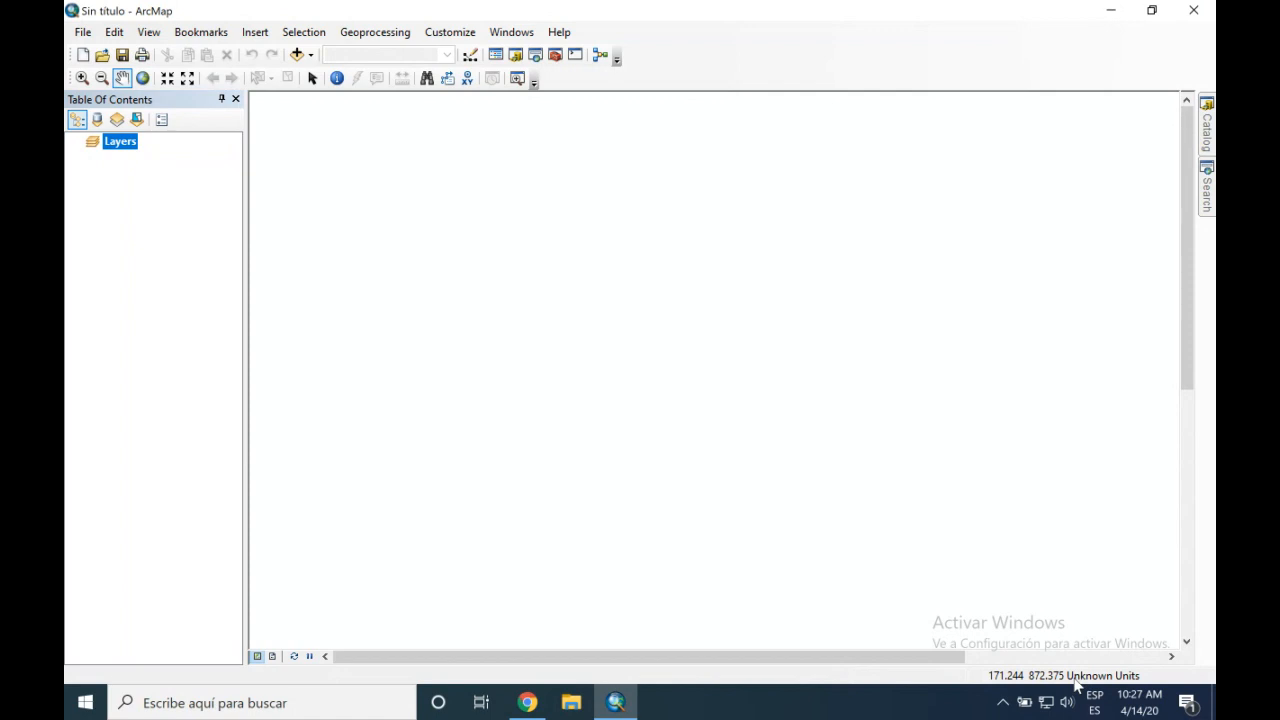
- Assign the South American geographic coordinate system MAGNA to the Layers data frame
right_click(120, 144)
click(108, 145)
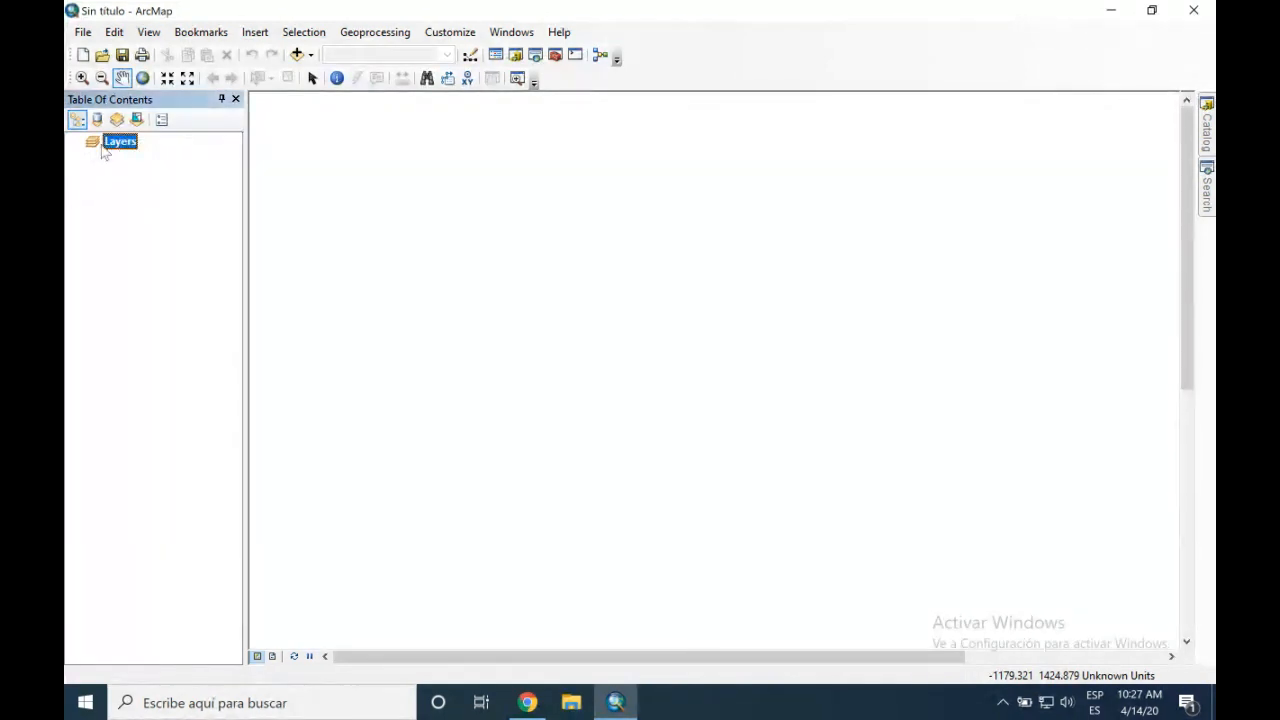
right_click(124, 146)
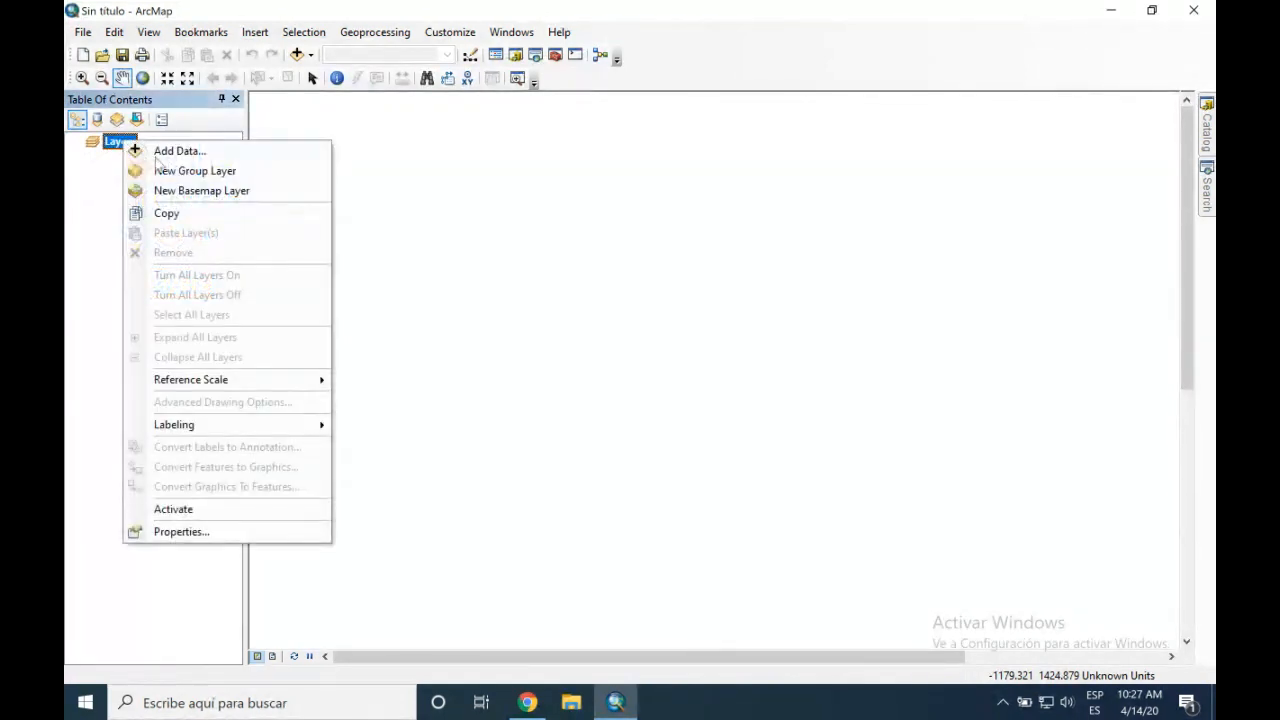
click(199, 533)
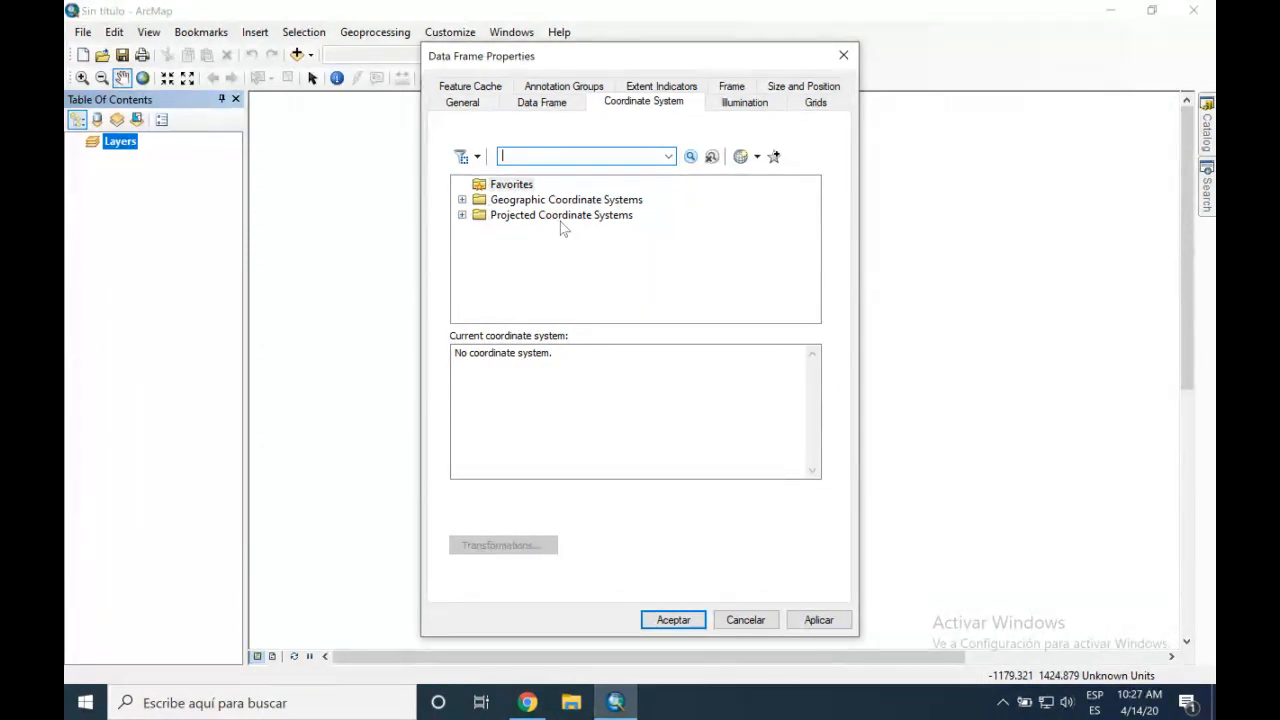
click(573, 198)
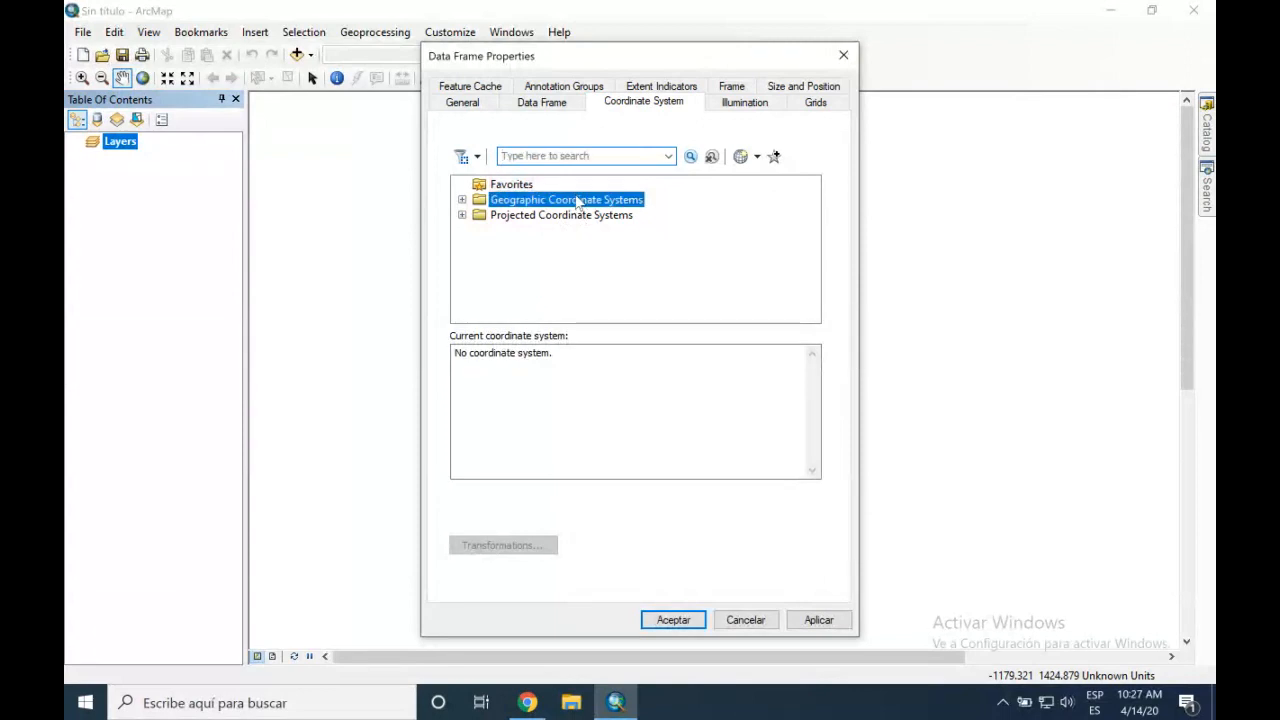
scroll(565, 265, down, 4)
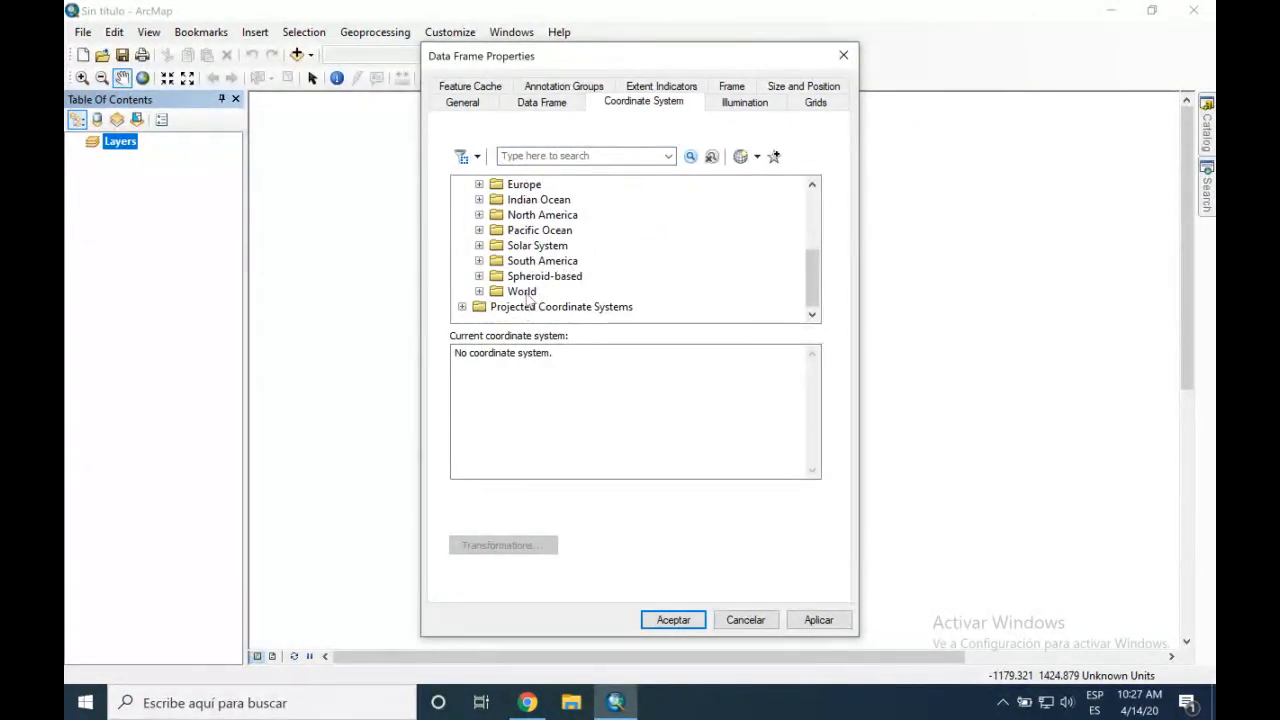
scroll(528, 300, up, 4)
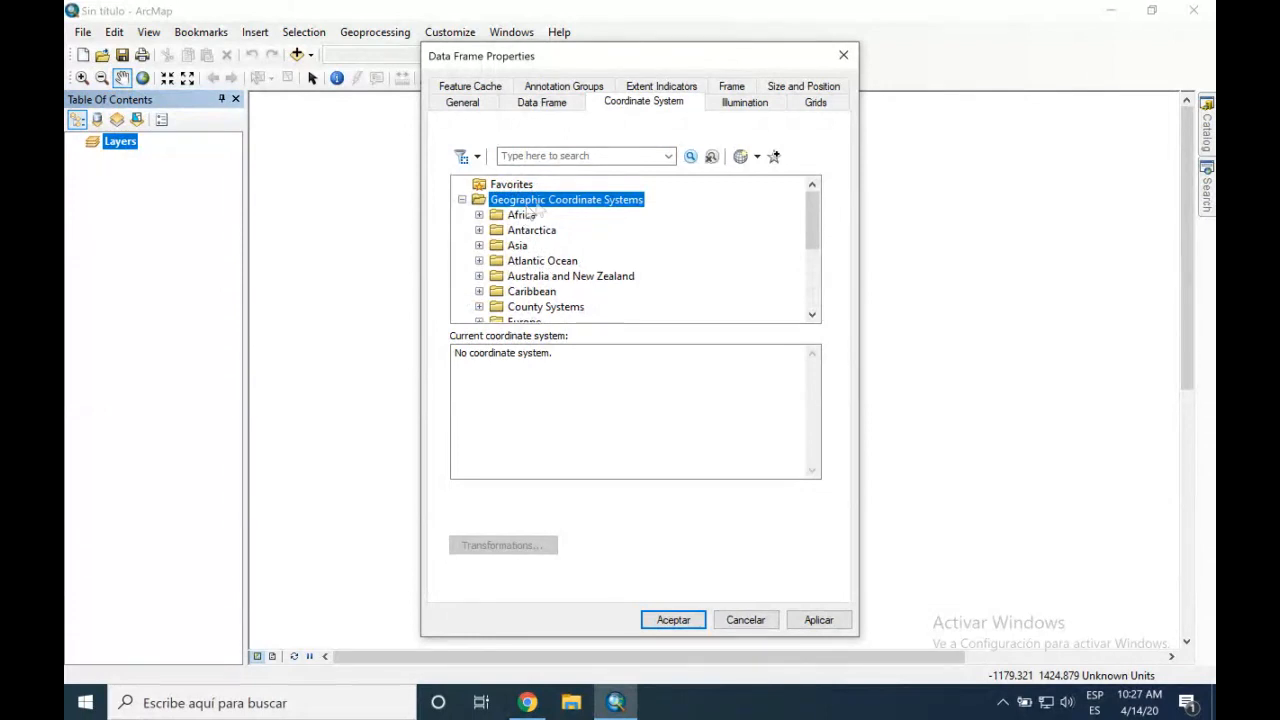
scroll(585, 245, down, 3)
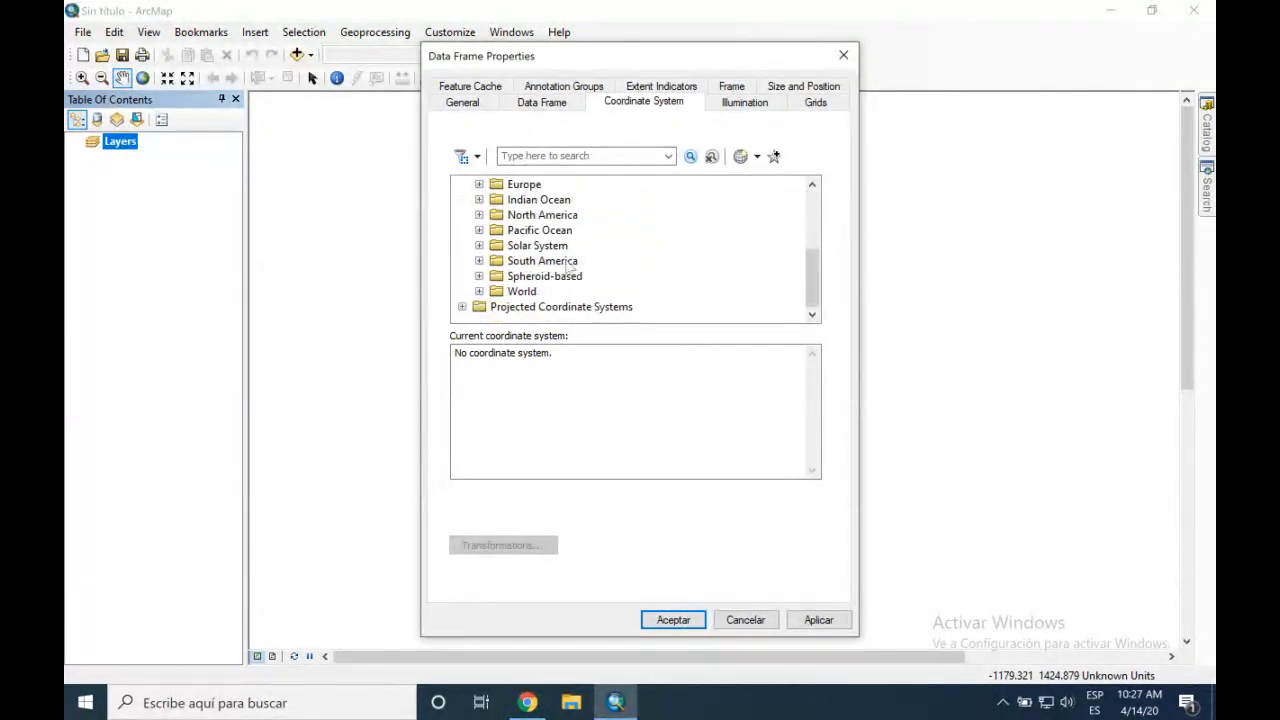
double_click(545, 261)
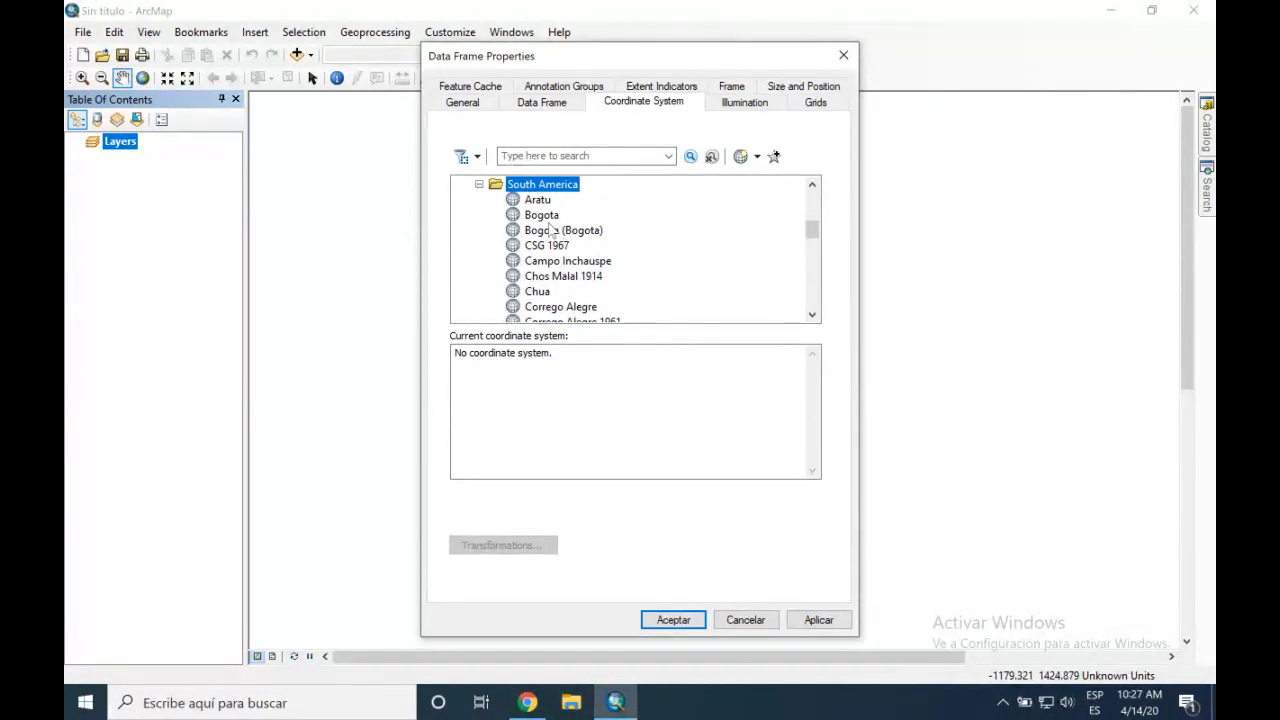
scroll(553, 235, down, 4)
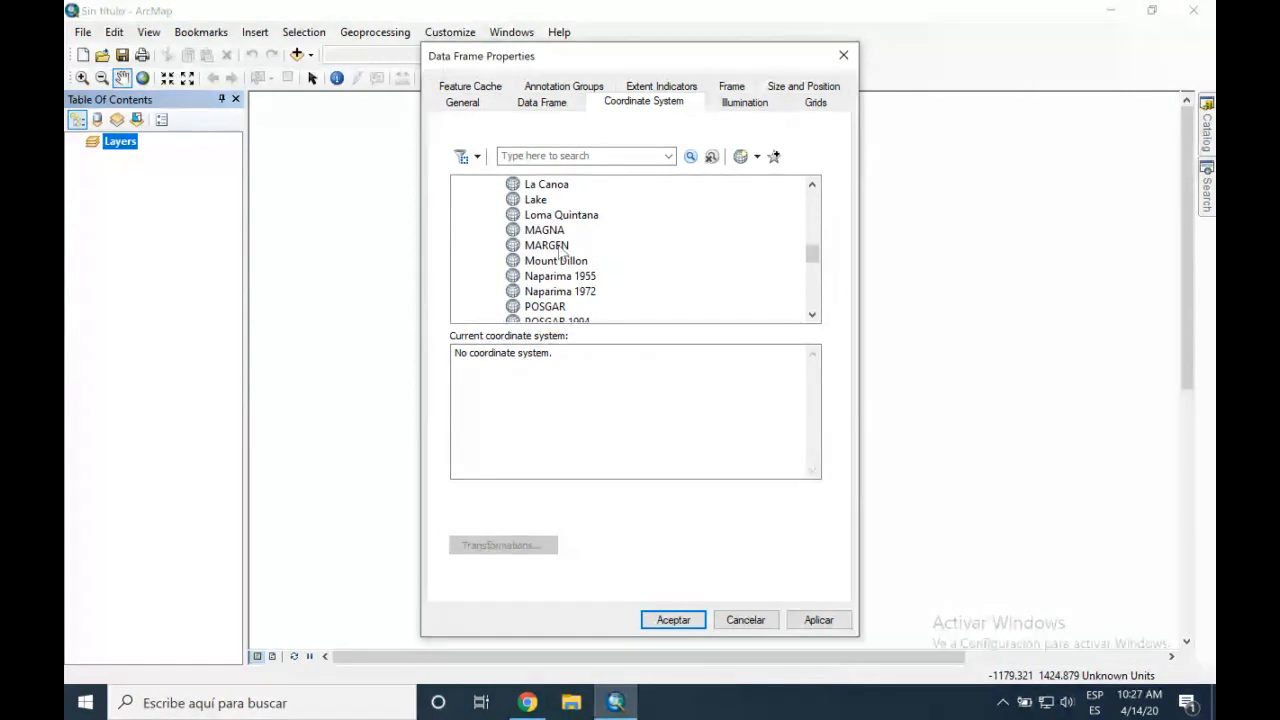
click(559, 230)
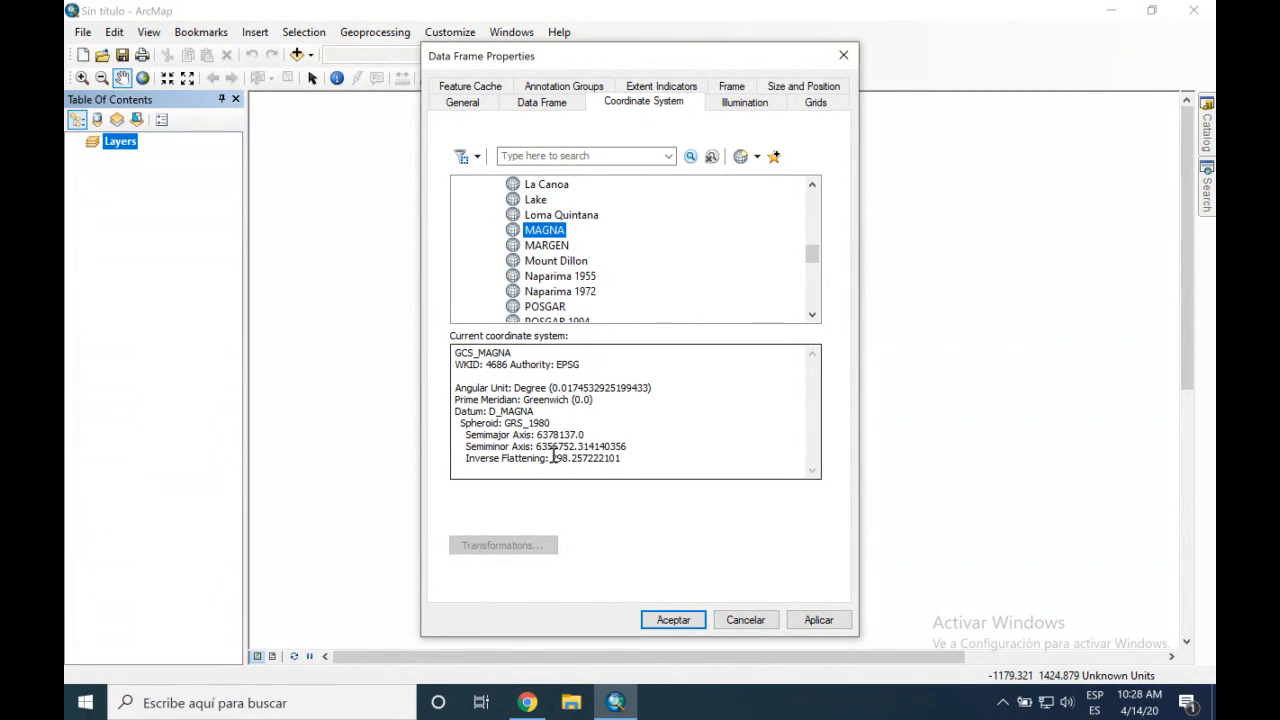
click(671, 620)
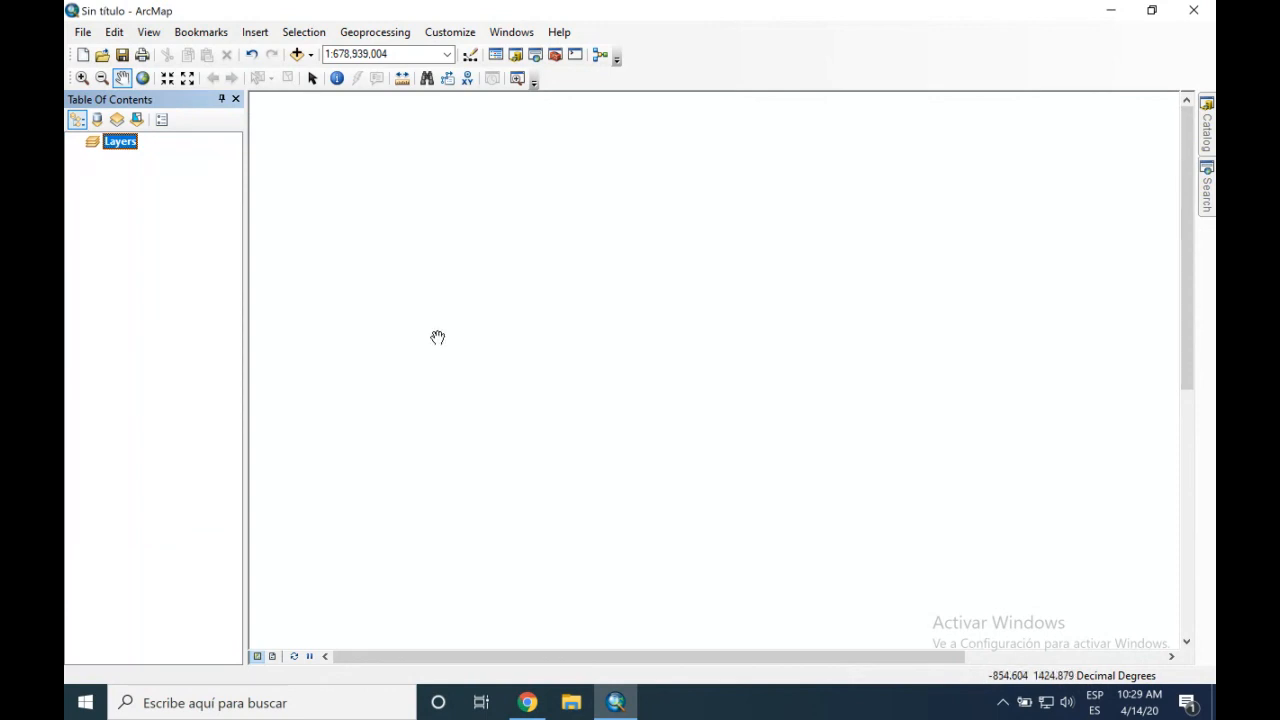
- Set the Layers data frame's display units to Degrees Minutes Seconds
right_click(119, 153)
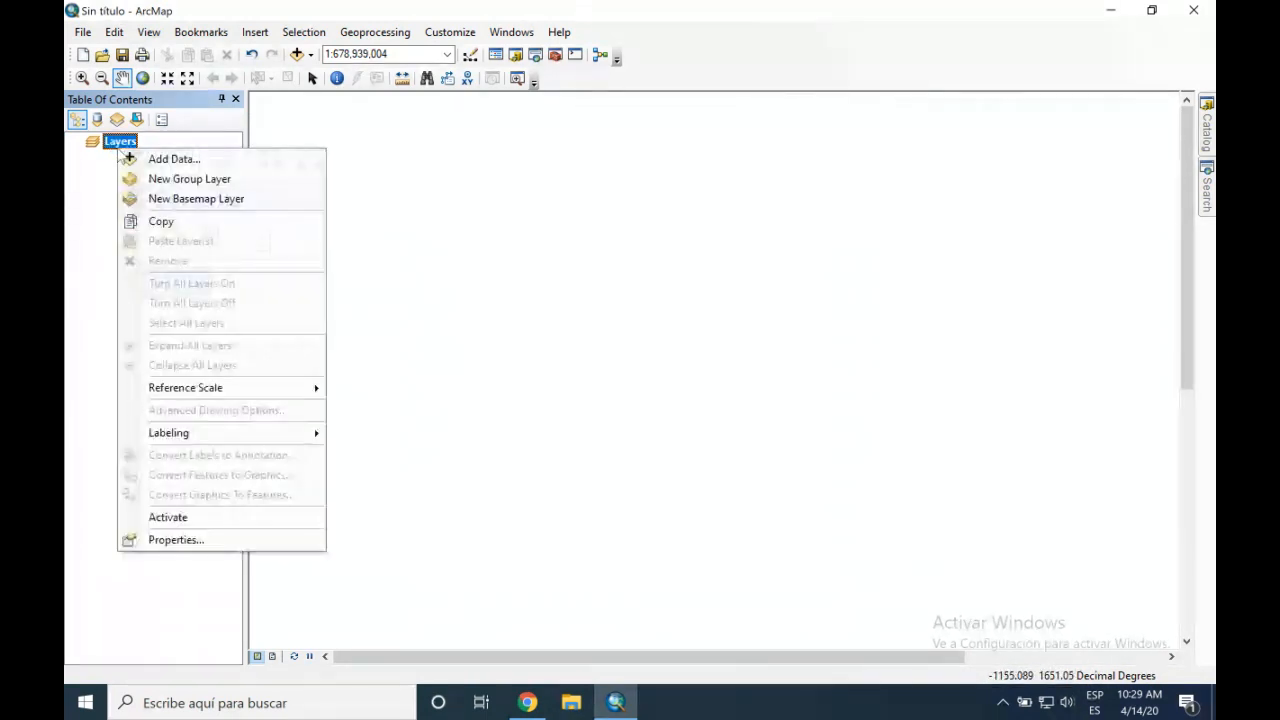
click(284, 542)
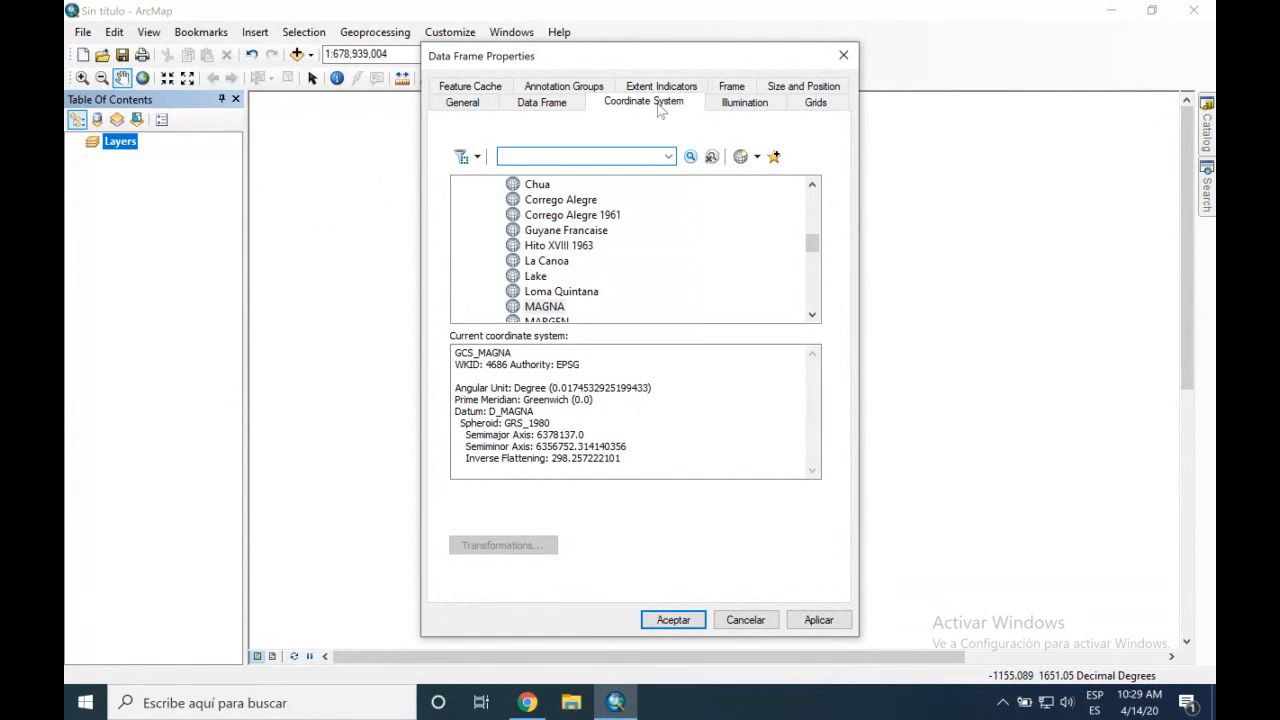
click(464, 104)
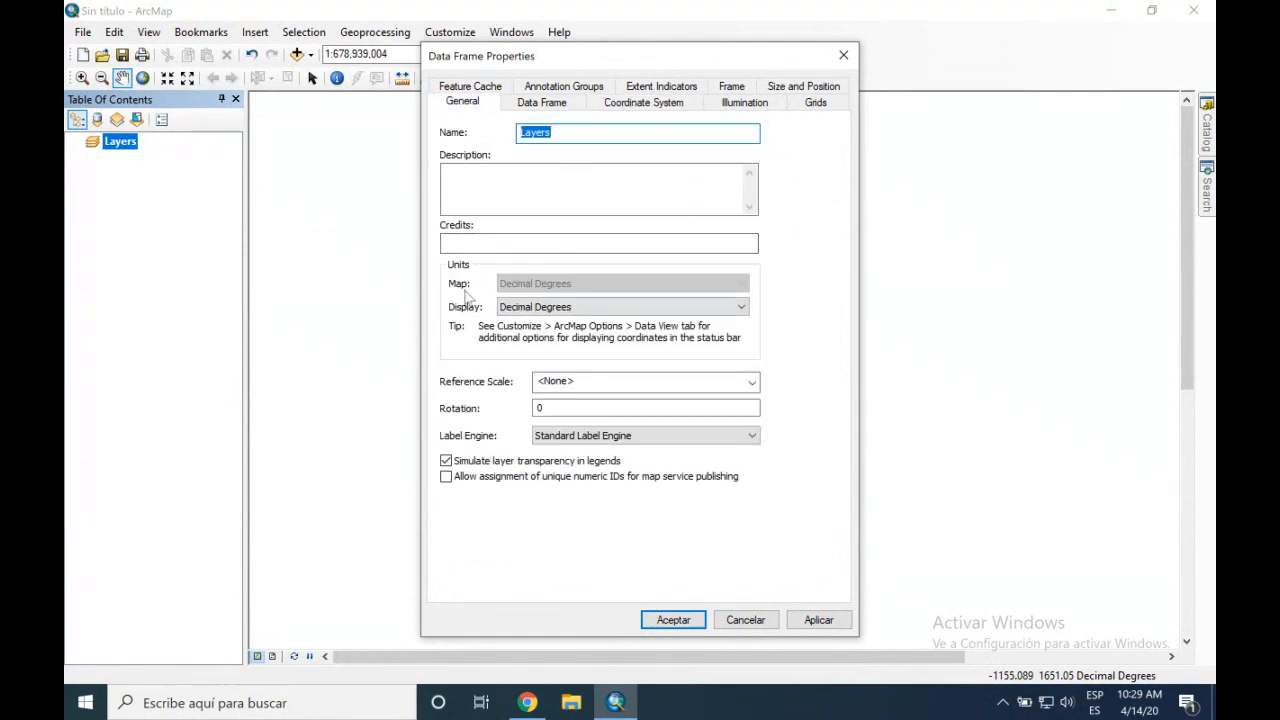
click(550, 308)
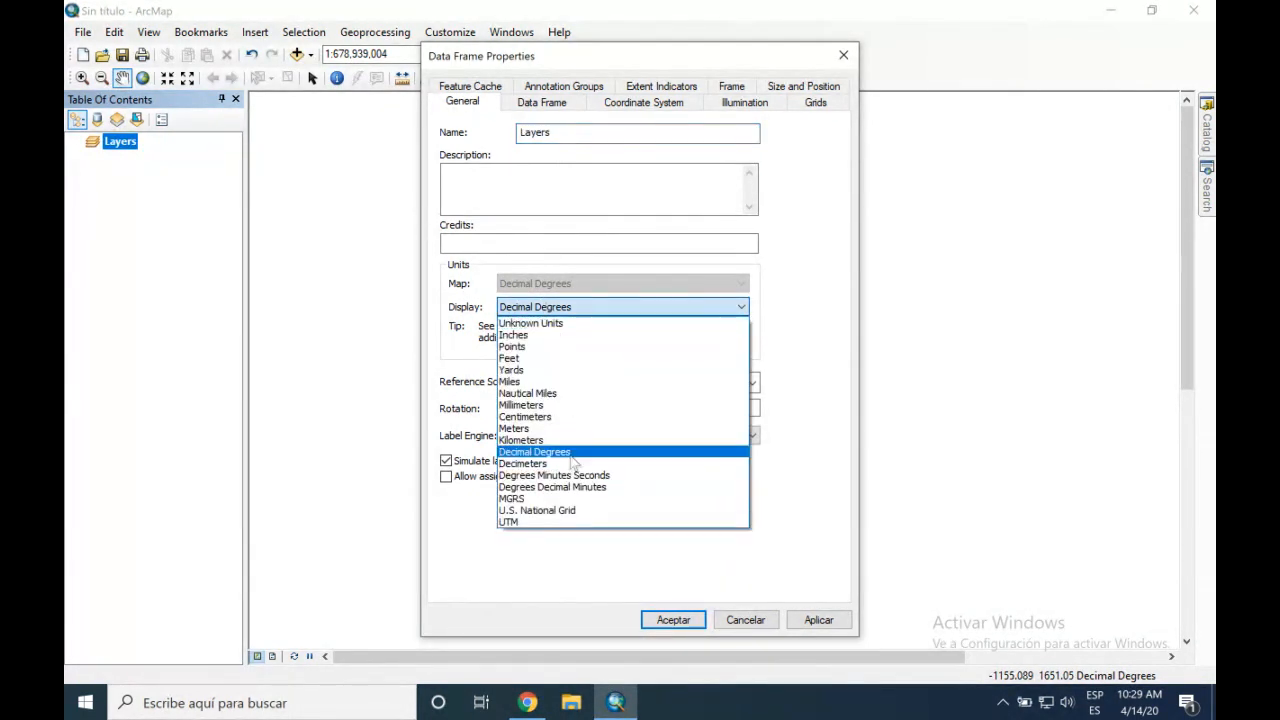
click(580, 475)
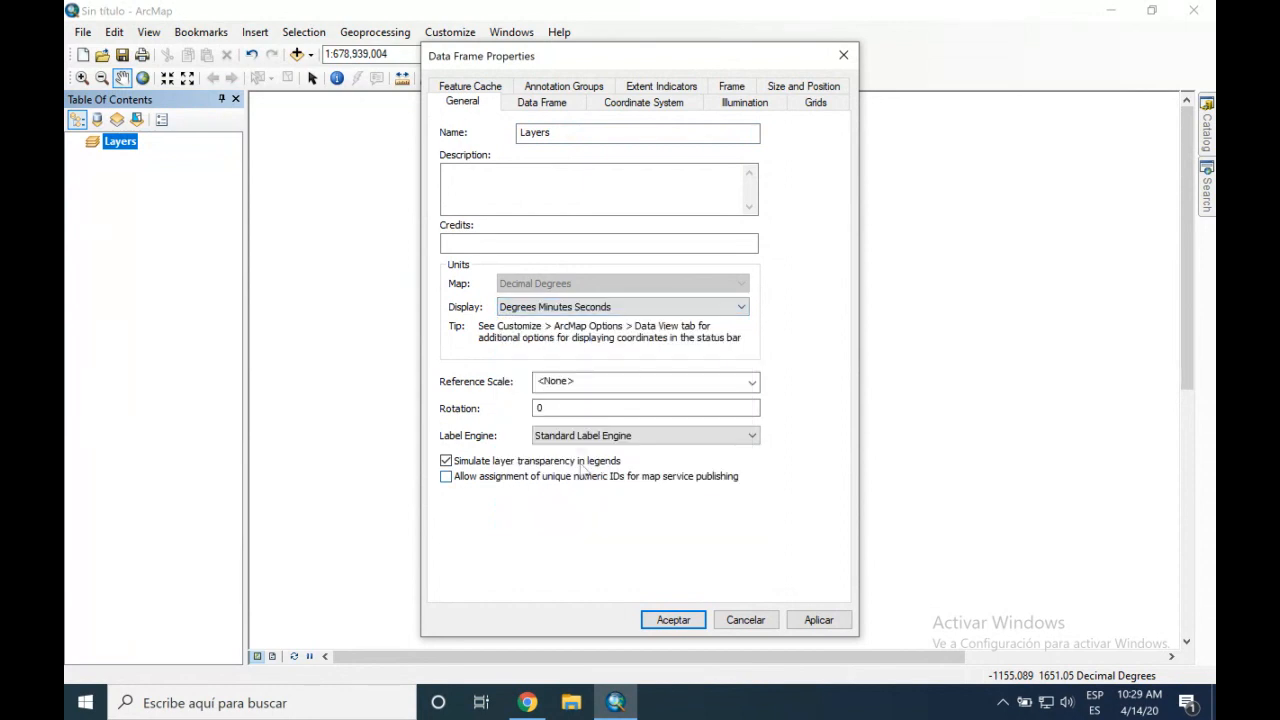
click(674, 620)
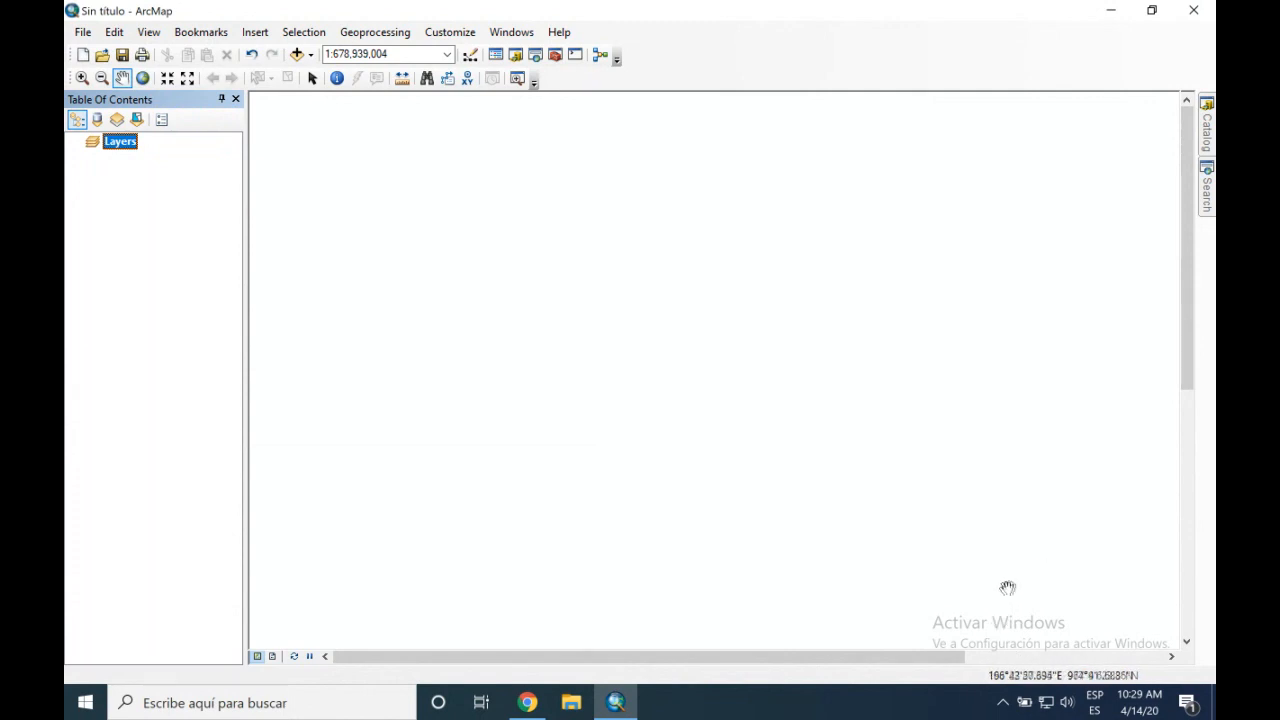
click(310, 55)
click(340, 96)
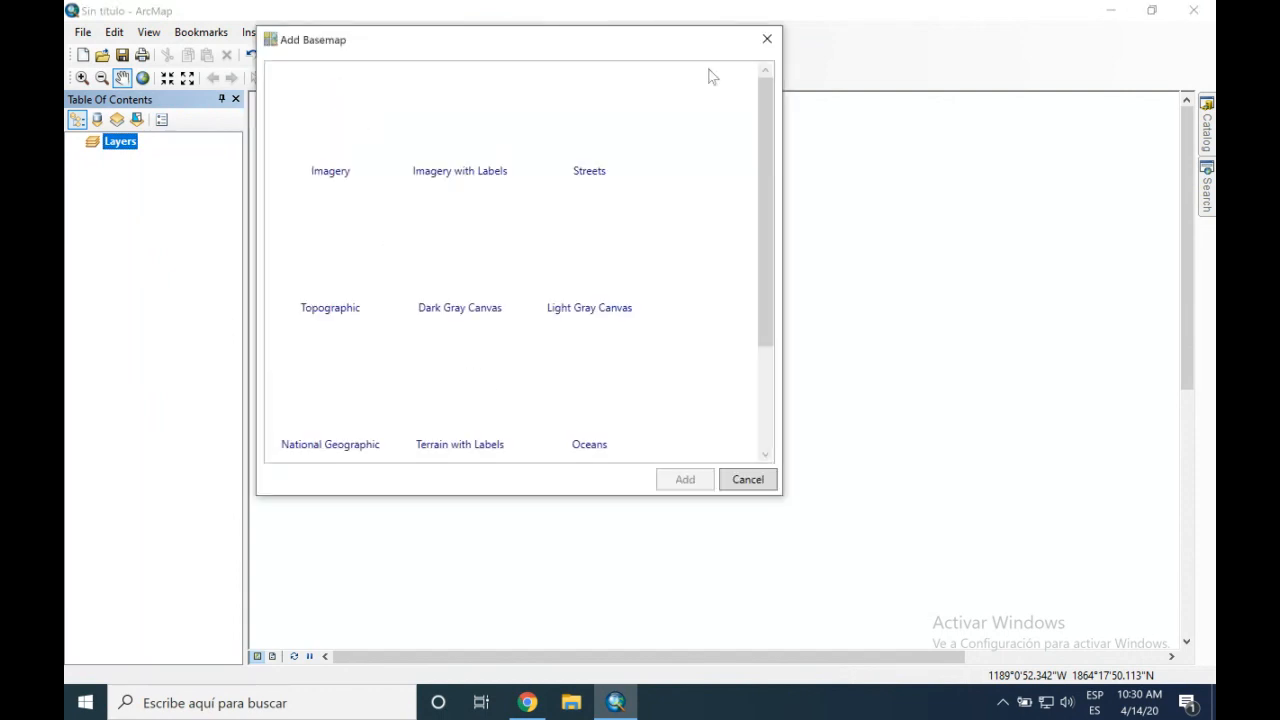
click(767, 39)
- Add the OpenStreetMap basemap to the Layers data frame, dismissing the coordinate system warning without setting a transformation
click(310, 55)
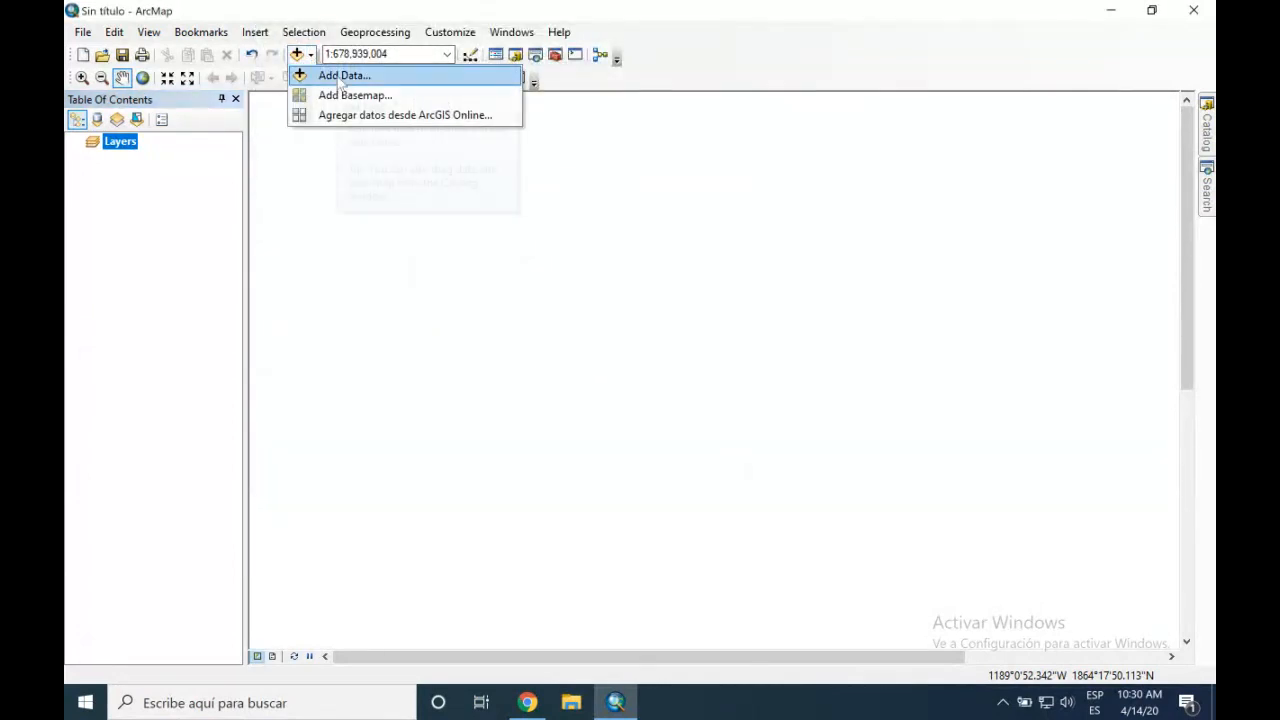
click(342, 101)
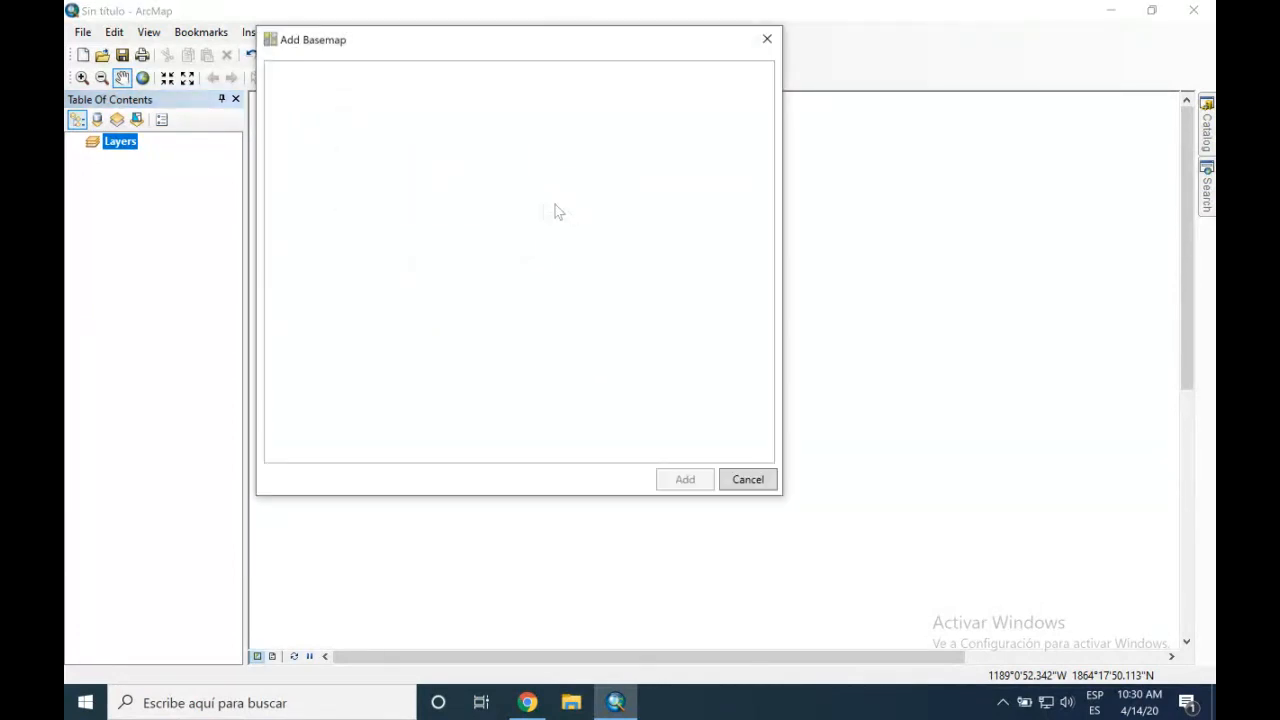
scroll(641, 366, down, 3)
double_click(352, 380)
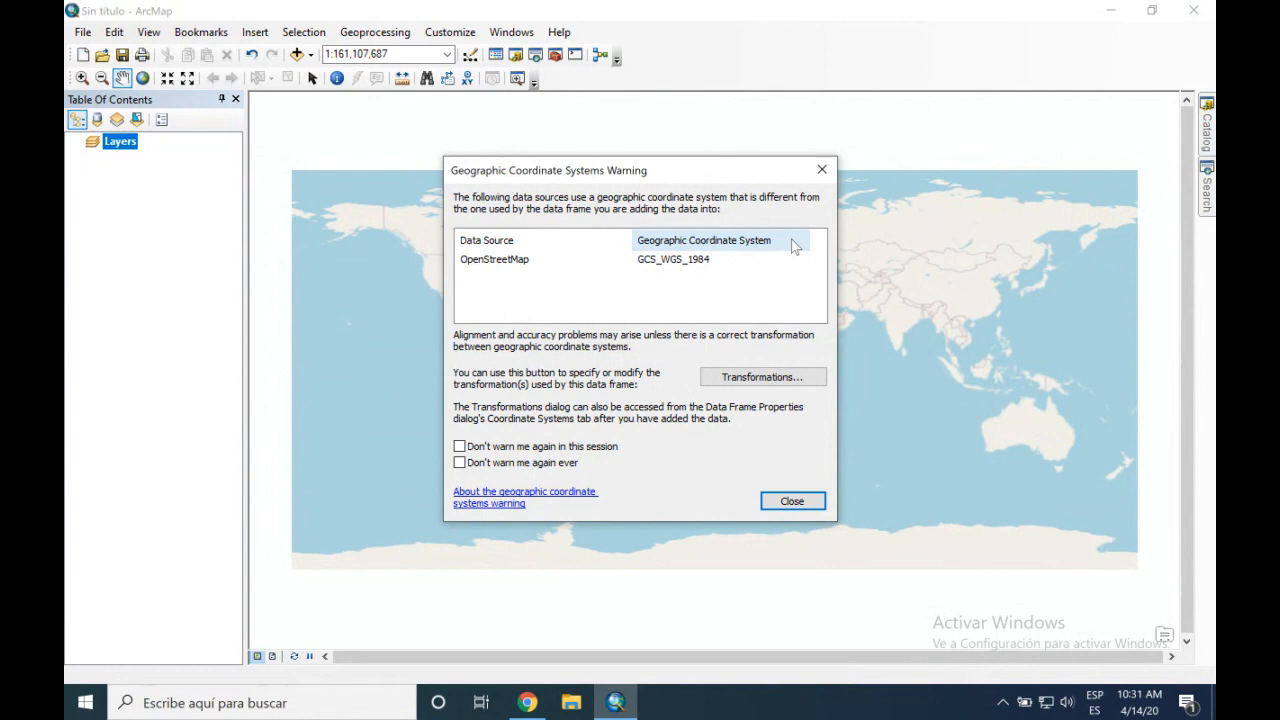
click(804, 503)
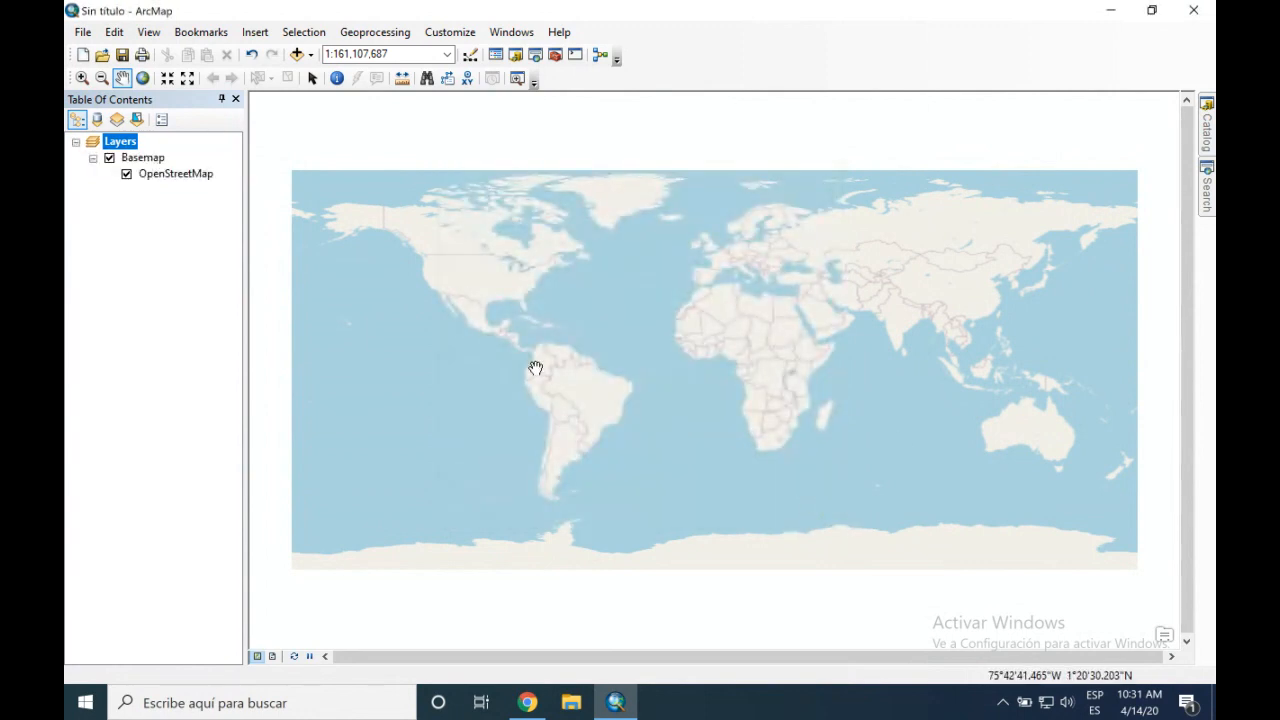
- Zoom the basemap in on Colombia and its surroundings, and activate the Select Elements tool
scroll(537, 367, up, 2)
scroll(538, 367, down, 4)
scroll(538, 367, down, 6)
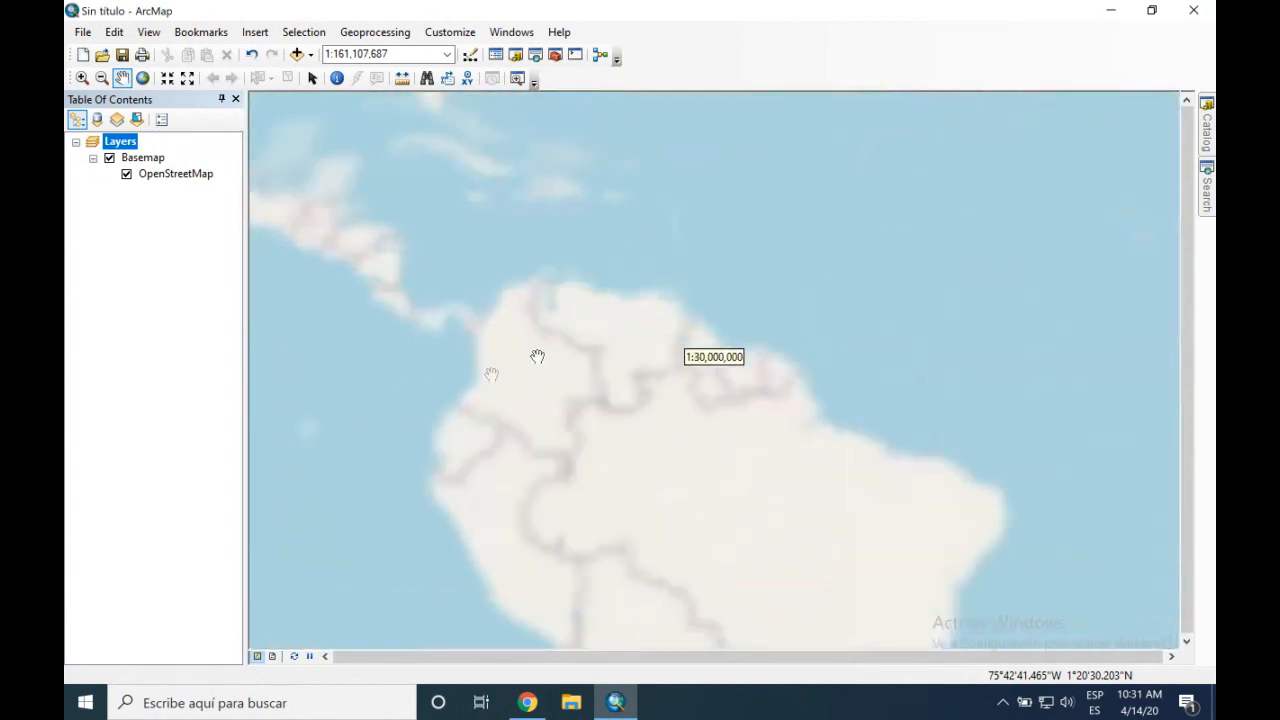
key(Escape)
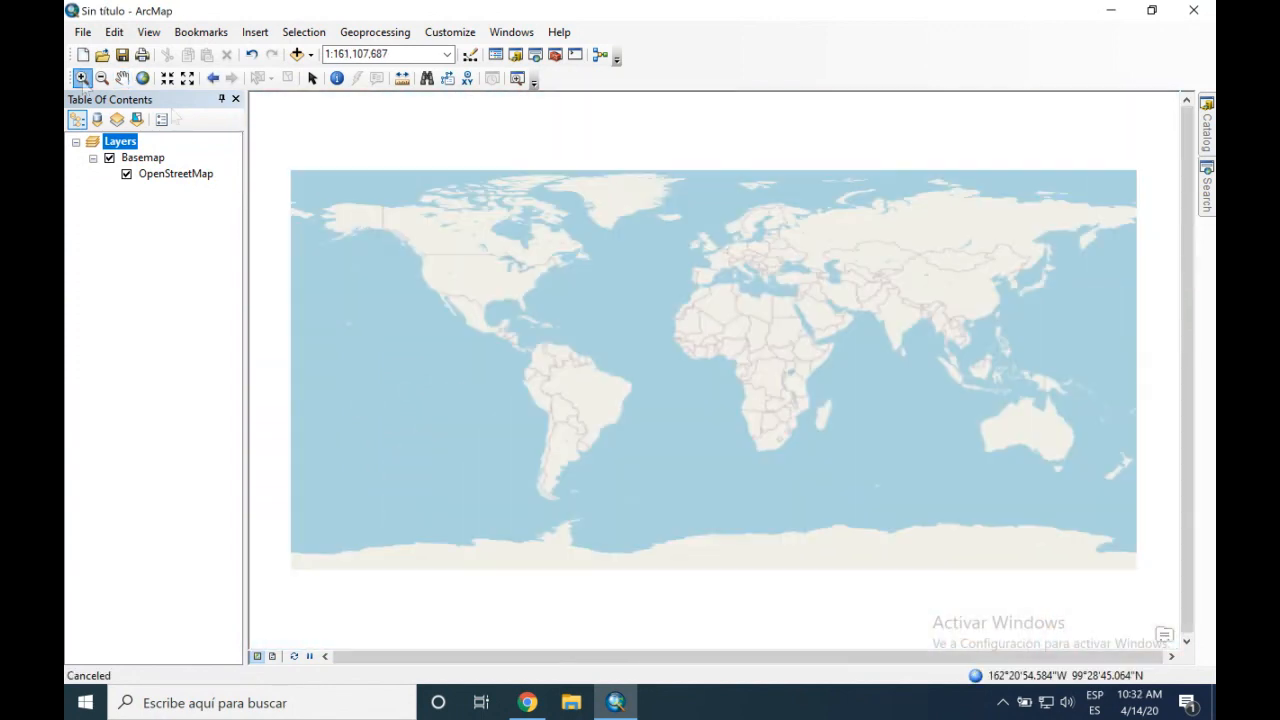
drag(522, 339, 561, 381)
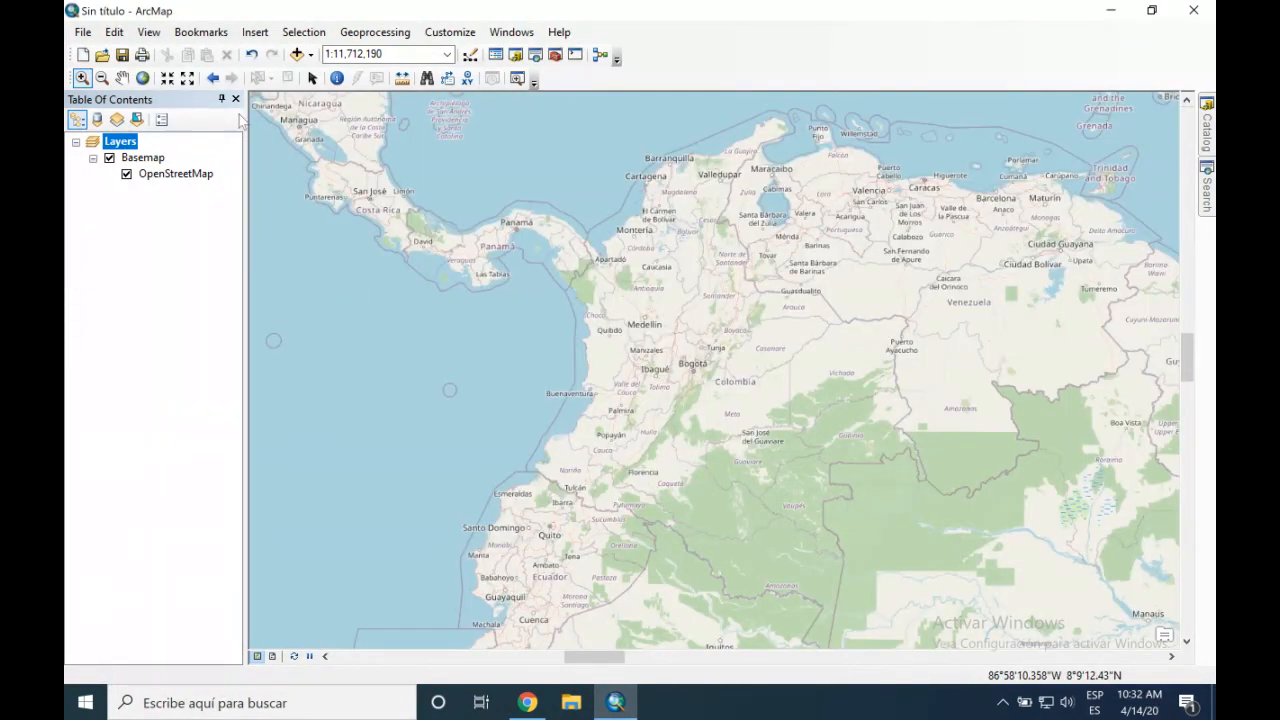
click(312, 78)
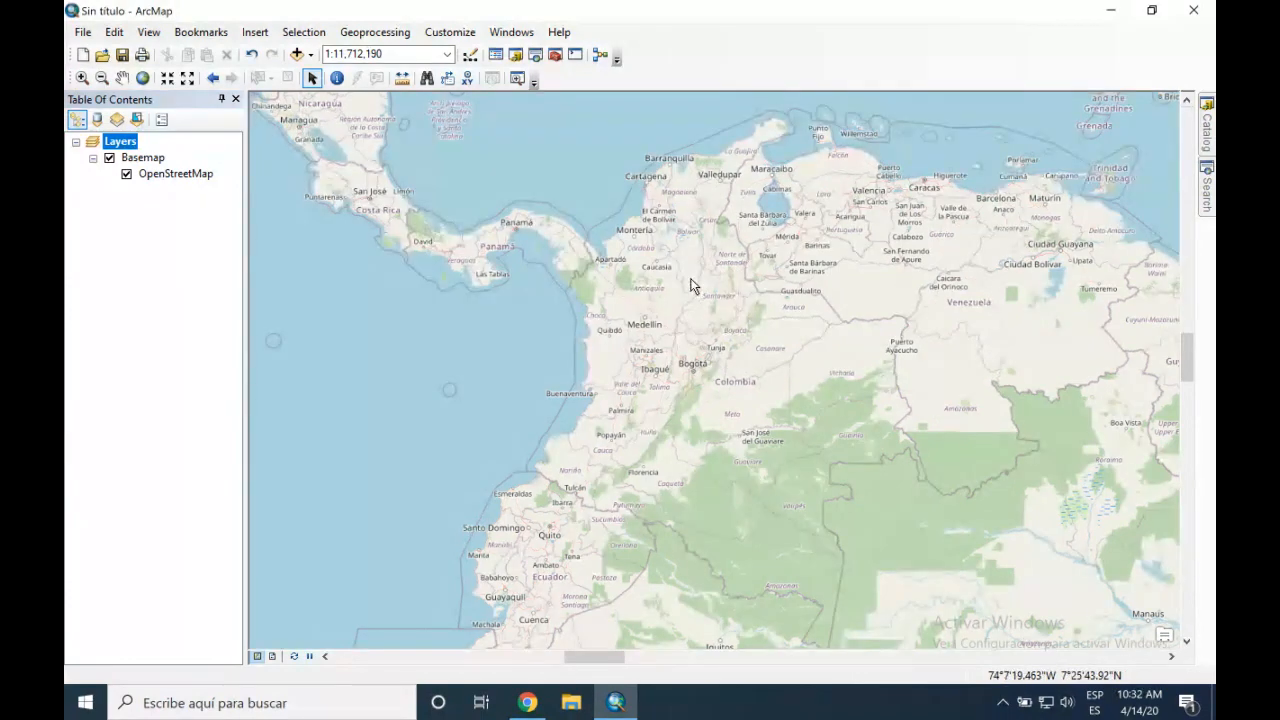
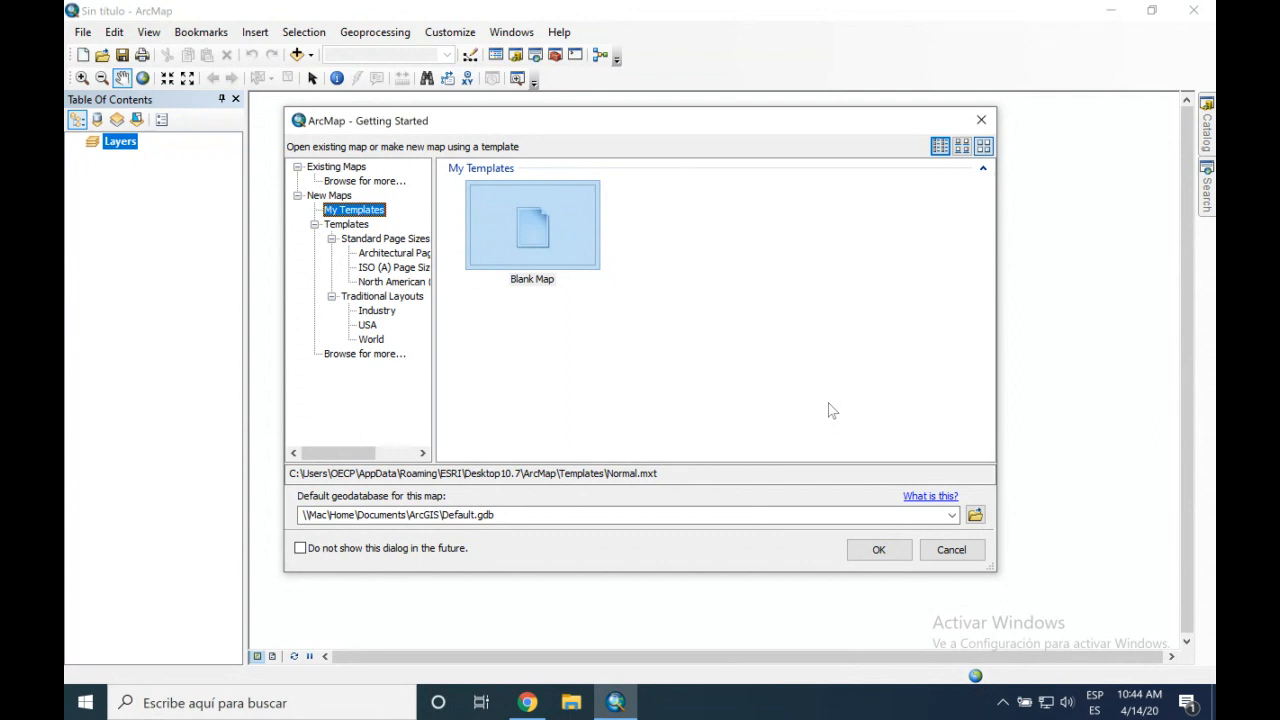
- Dismiss the startup template dialog and open the coordinate system settings of the Layers data frame
click(981, 120)
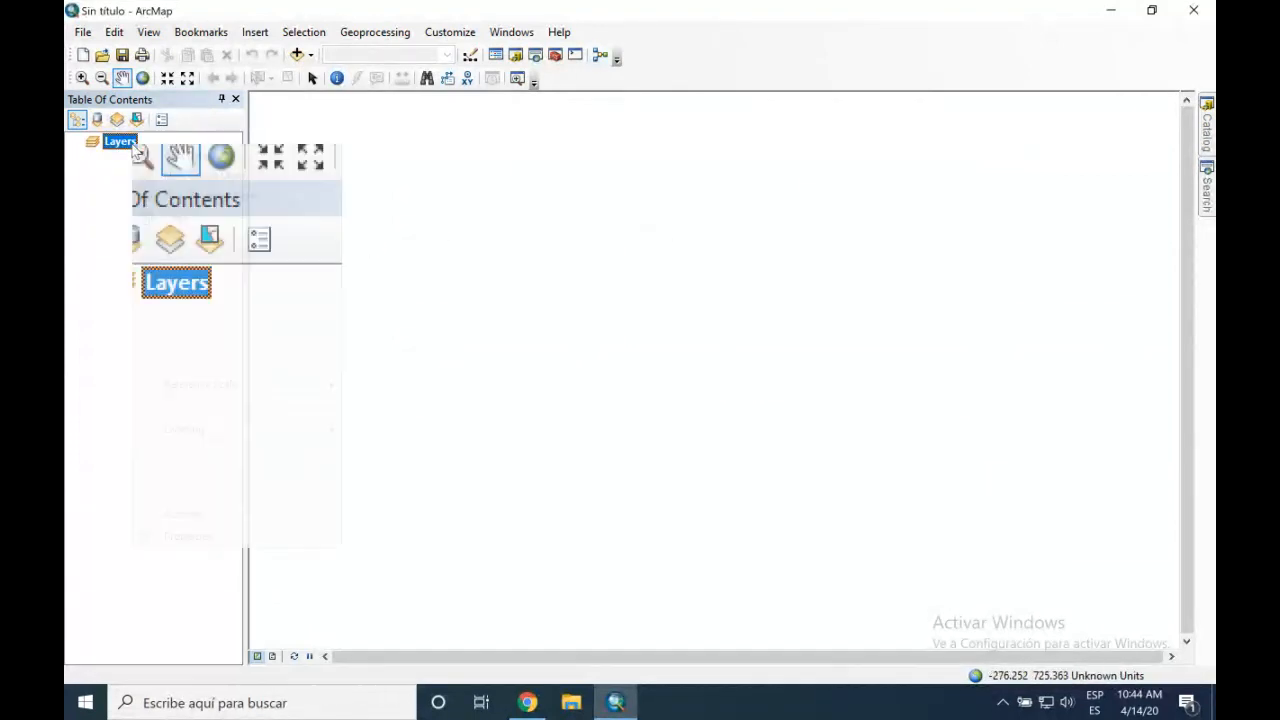
right_click(133, 148)
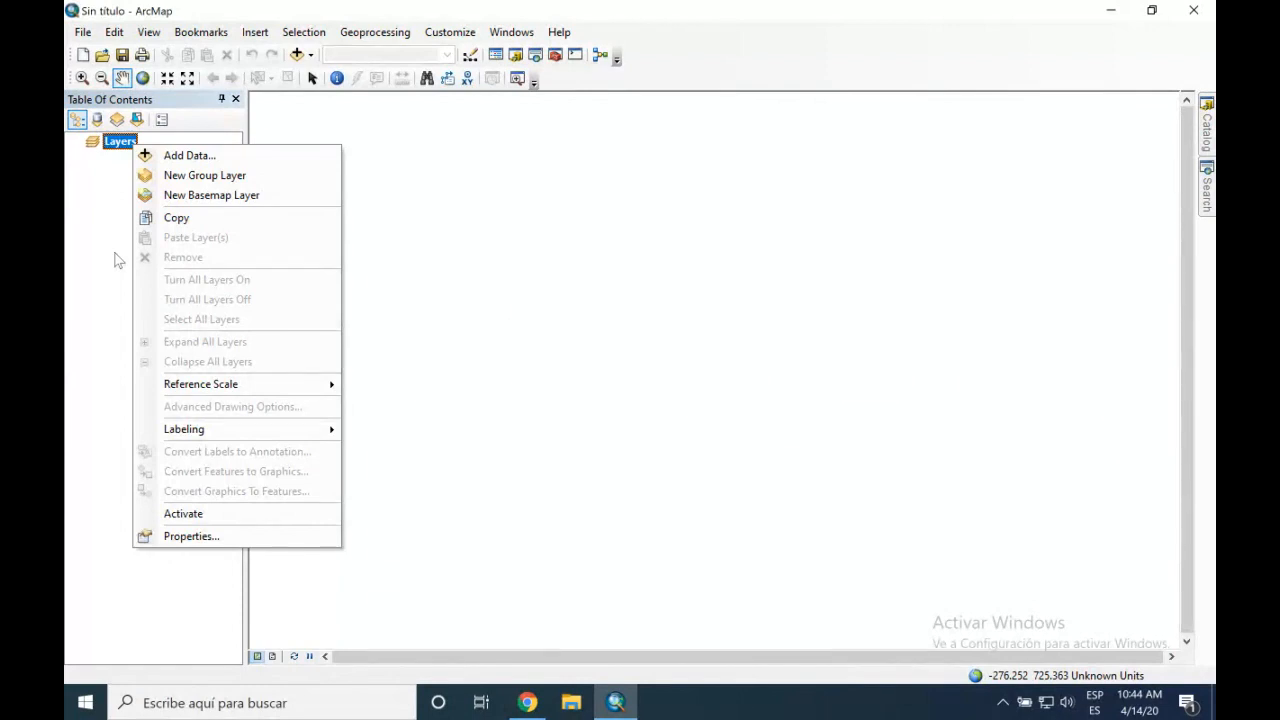
click(106, 141)
right_click(117, 143)
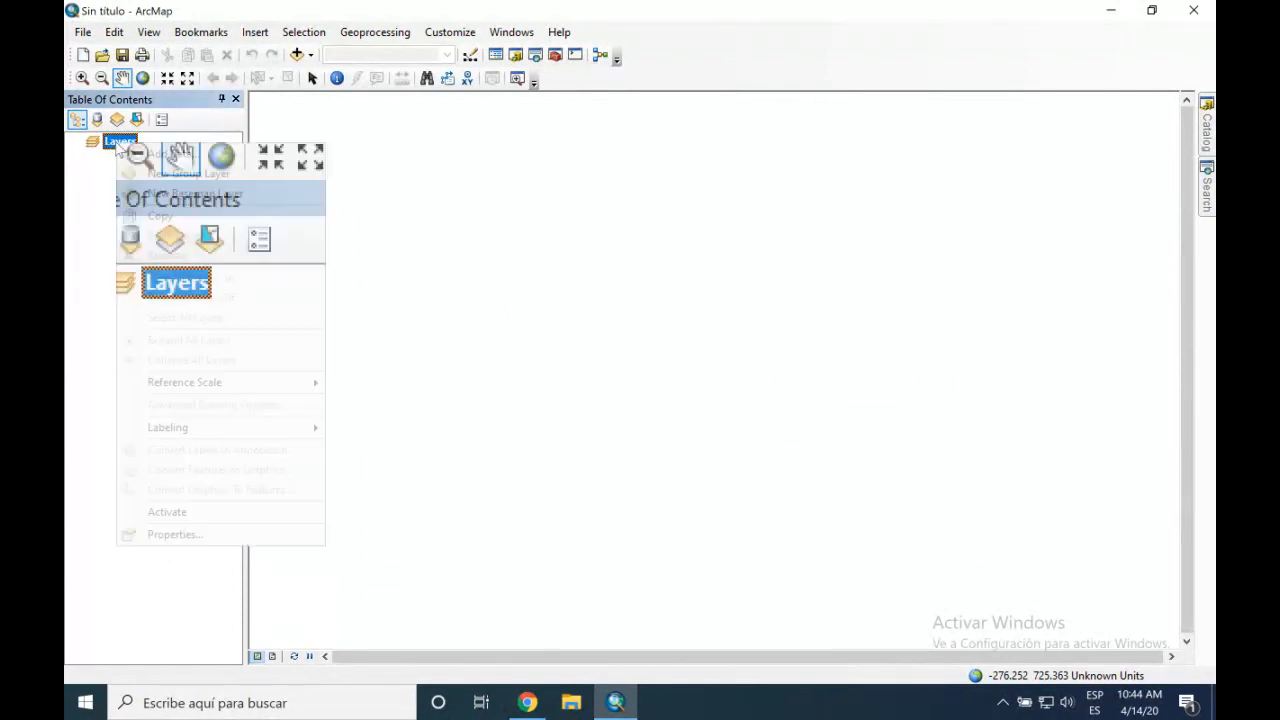
click(200, 533)
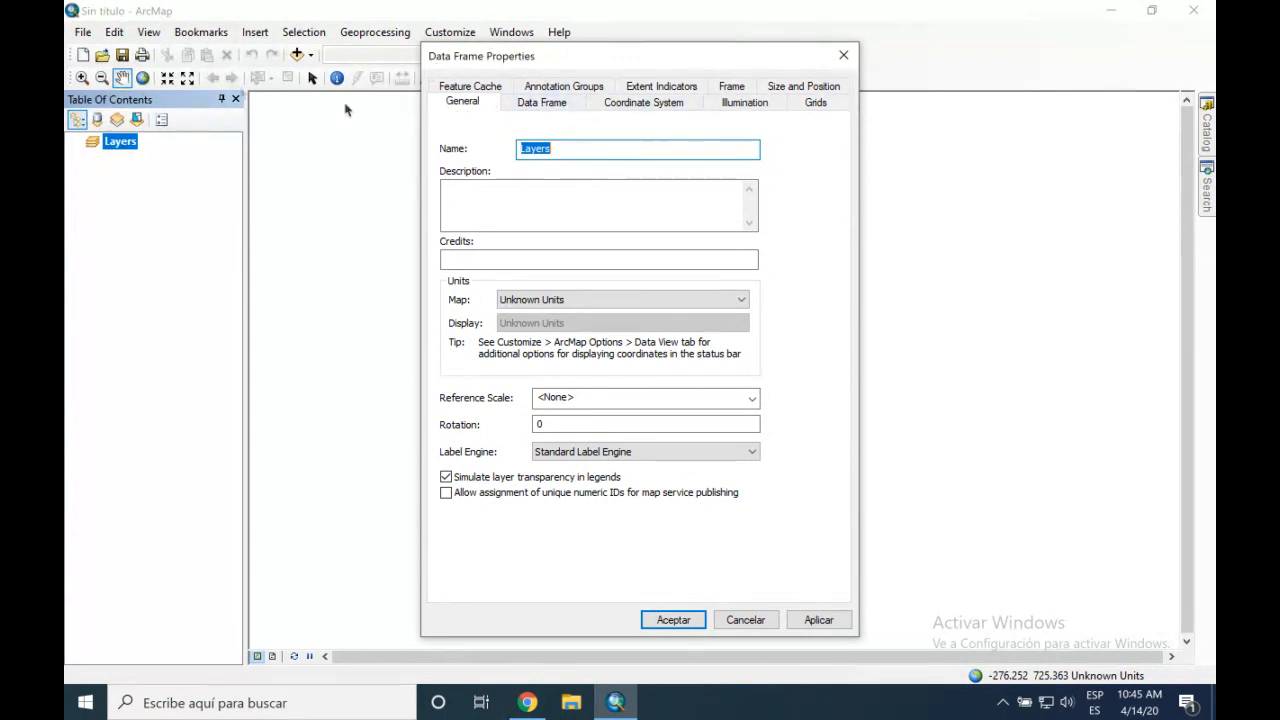
click(673, 108)
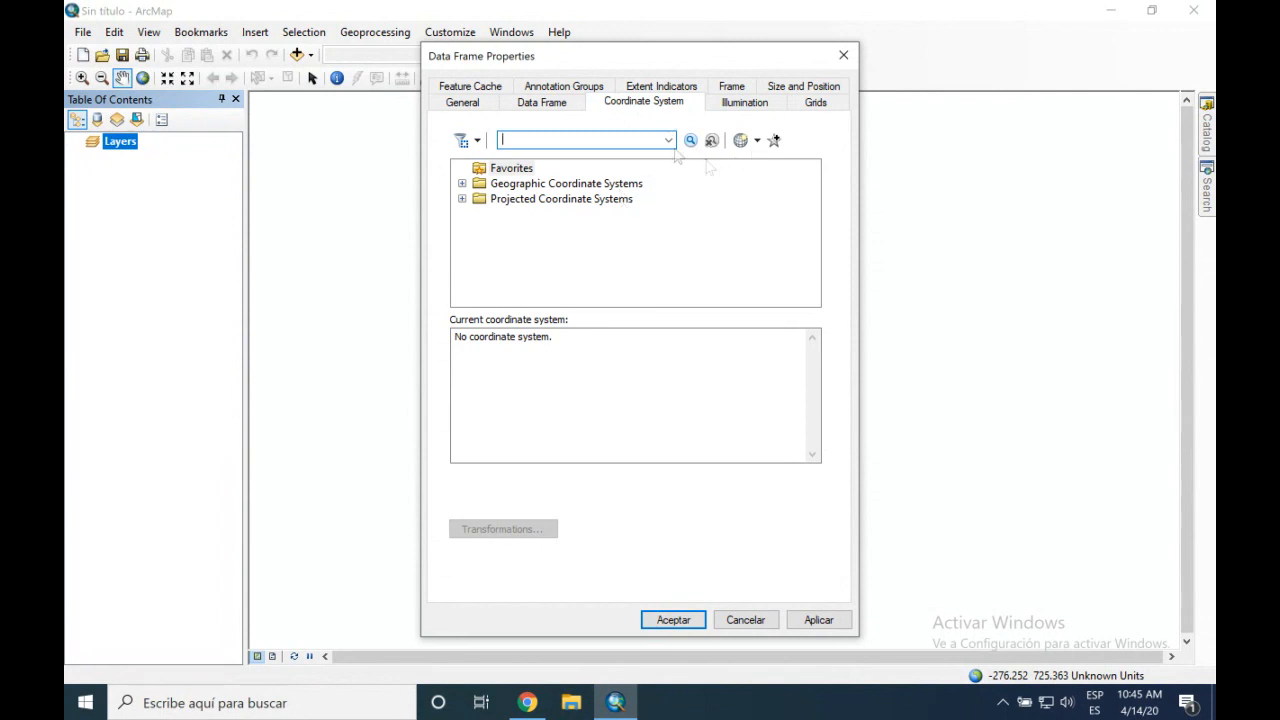
- Expand the projected coordinate systems down to National Grids, South America, Colombia
double_click(566, 200)
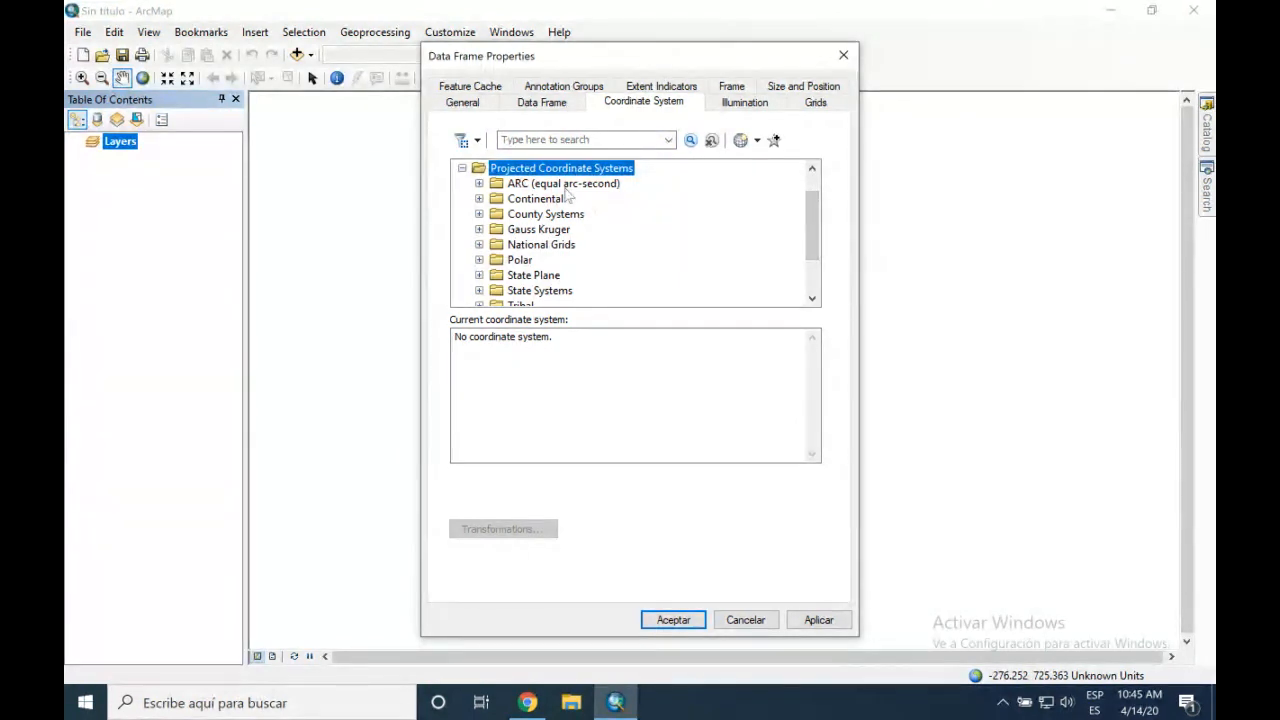
double_click(545, 245)
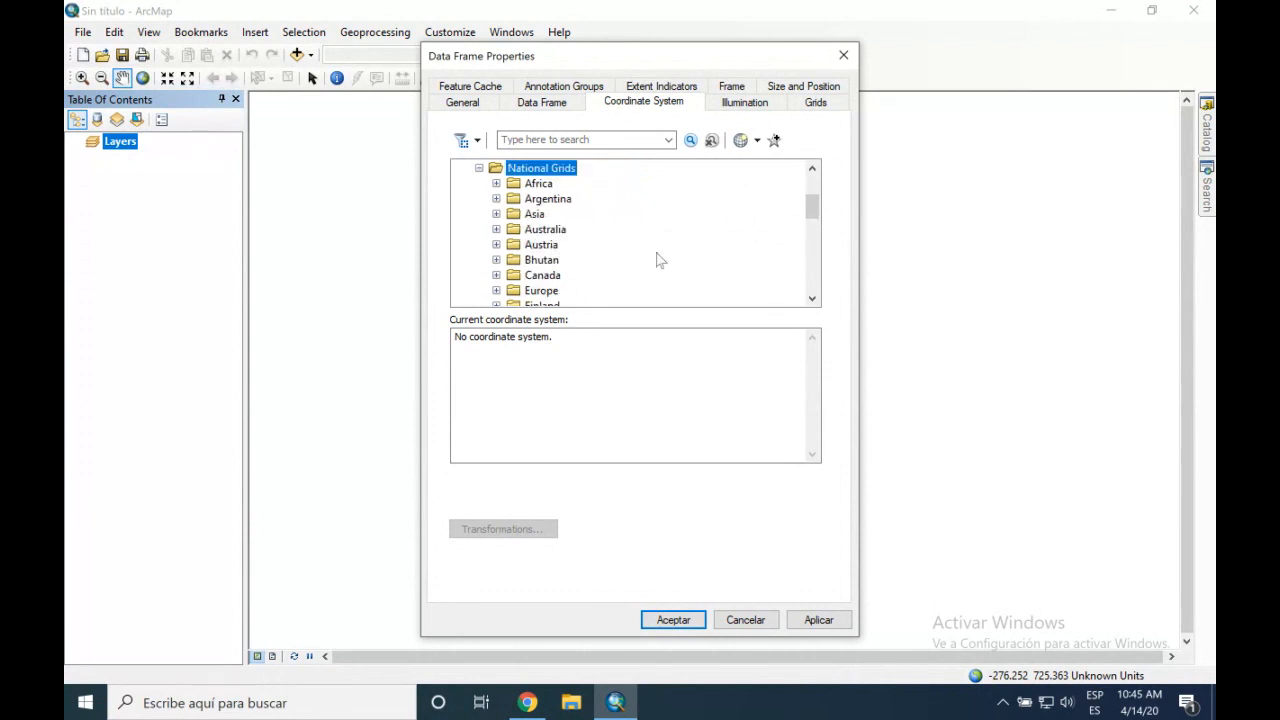
scroll(640, 240, down, 7)
scroll(563, 254, down, 3)
scroll(563, 254, up, 4)
scroll(563, 254, down, 3)
double_click(568, 170)
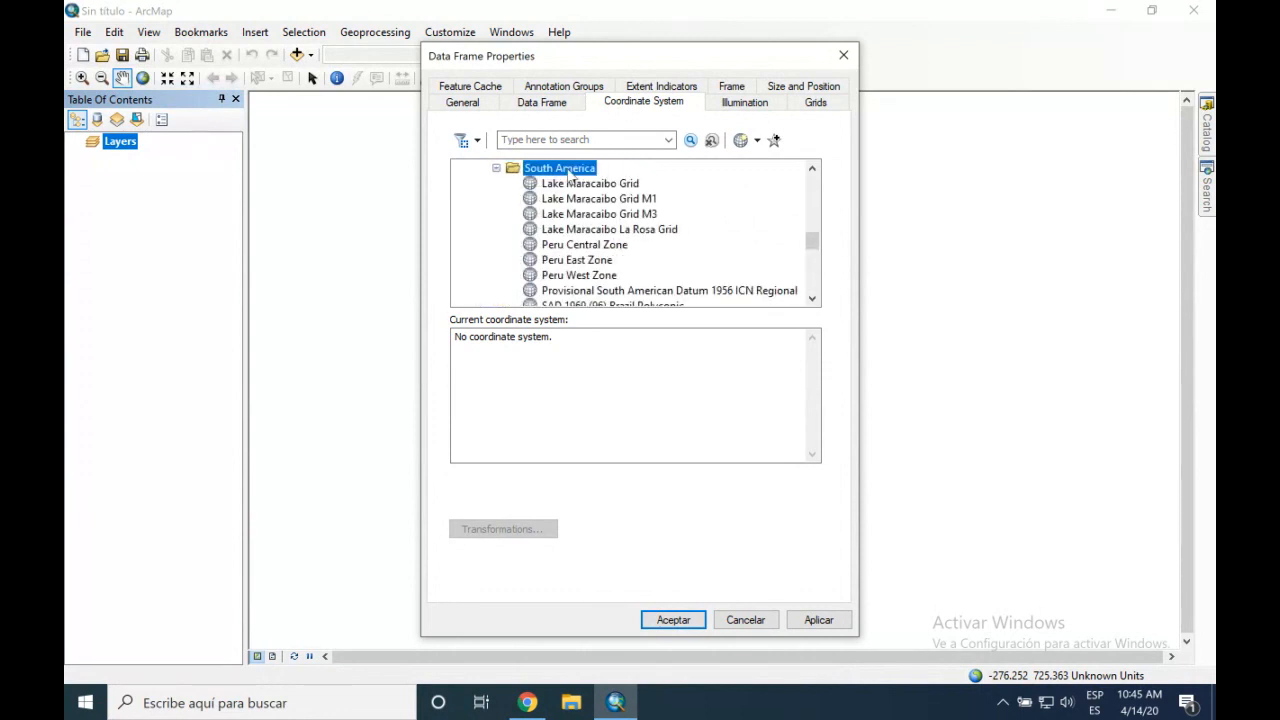
scroll(614, 236, down, 4)
scroll(614, 236, down, 1)
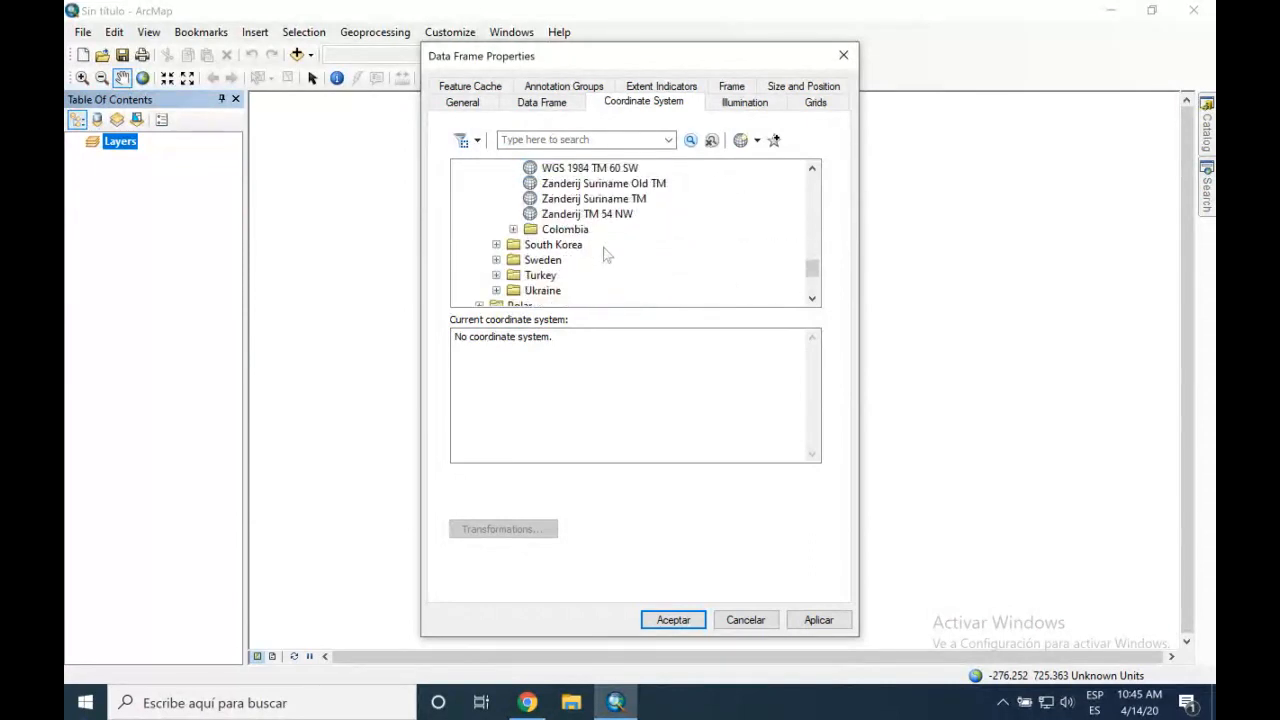
scroll(567, 233, up, 1)
scroll(566, 232, down, 1)
scroll(566, 233, up, 2)
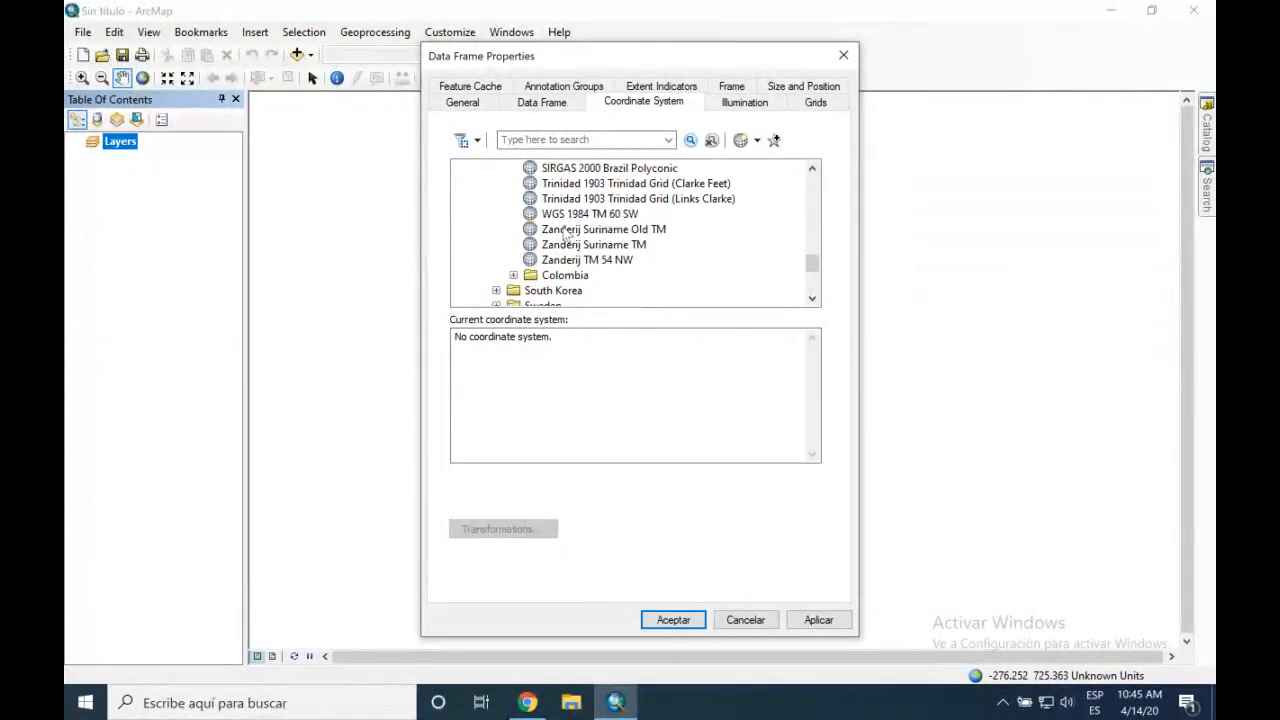
scroll(565, 233, down, 1)
double_click(553, 278)
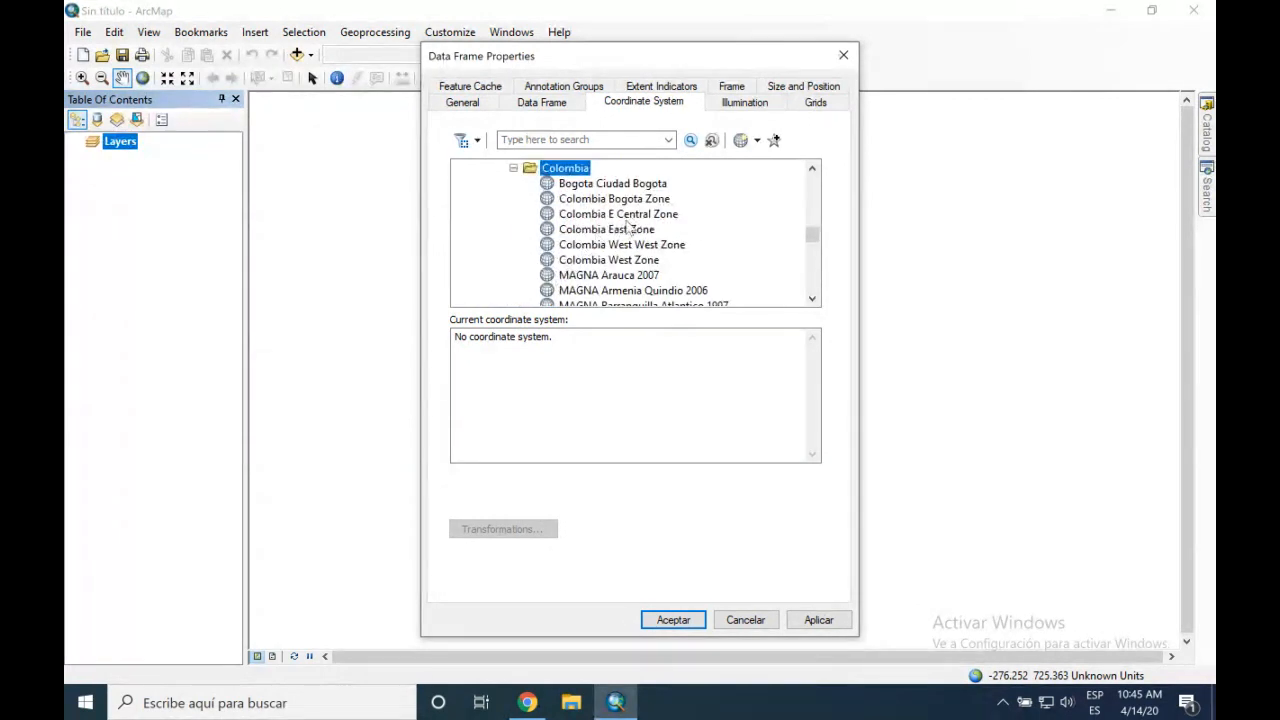
- Assign the MAGNA Colombia Bogota projected coordinate system to the Layers data frame
scroll(626, 224, down, 2)
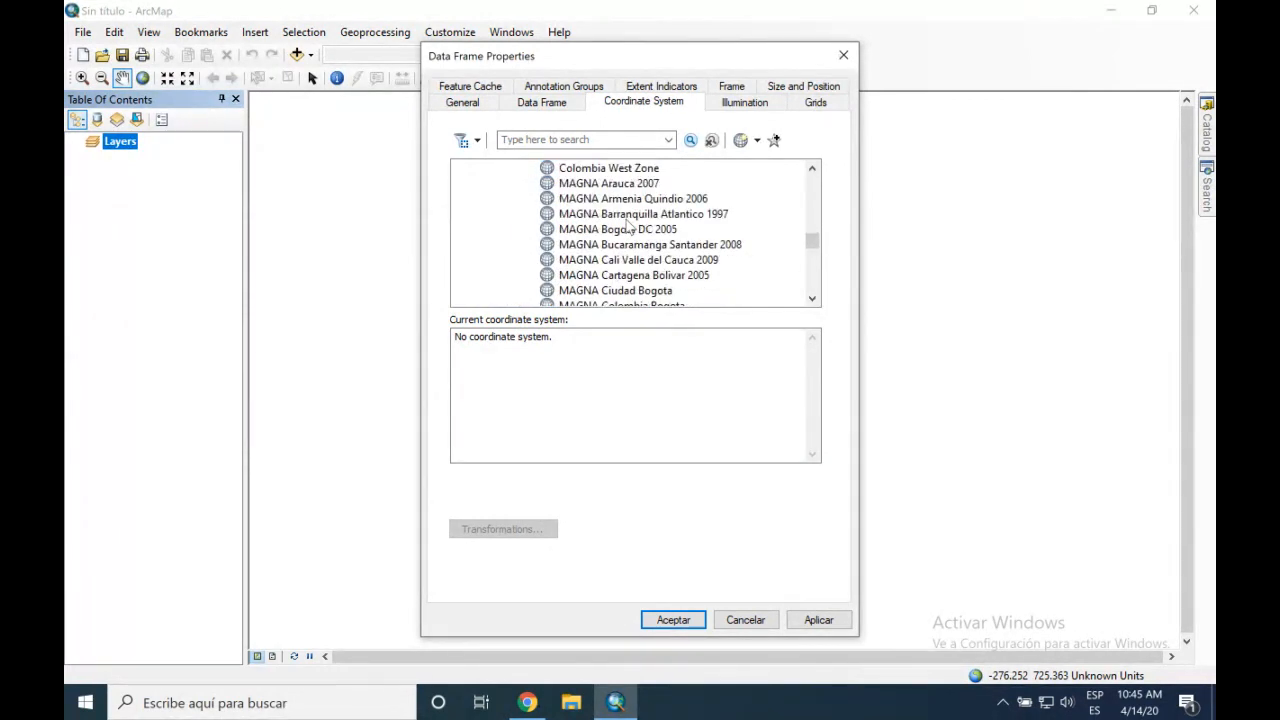
scroll(628, 226, down, 2)
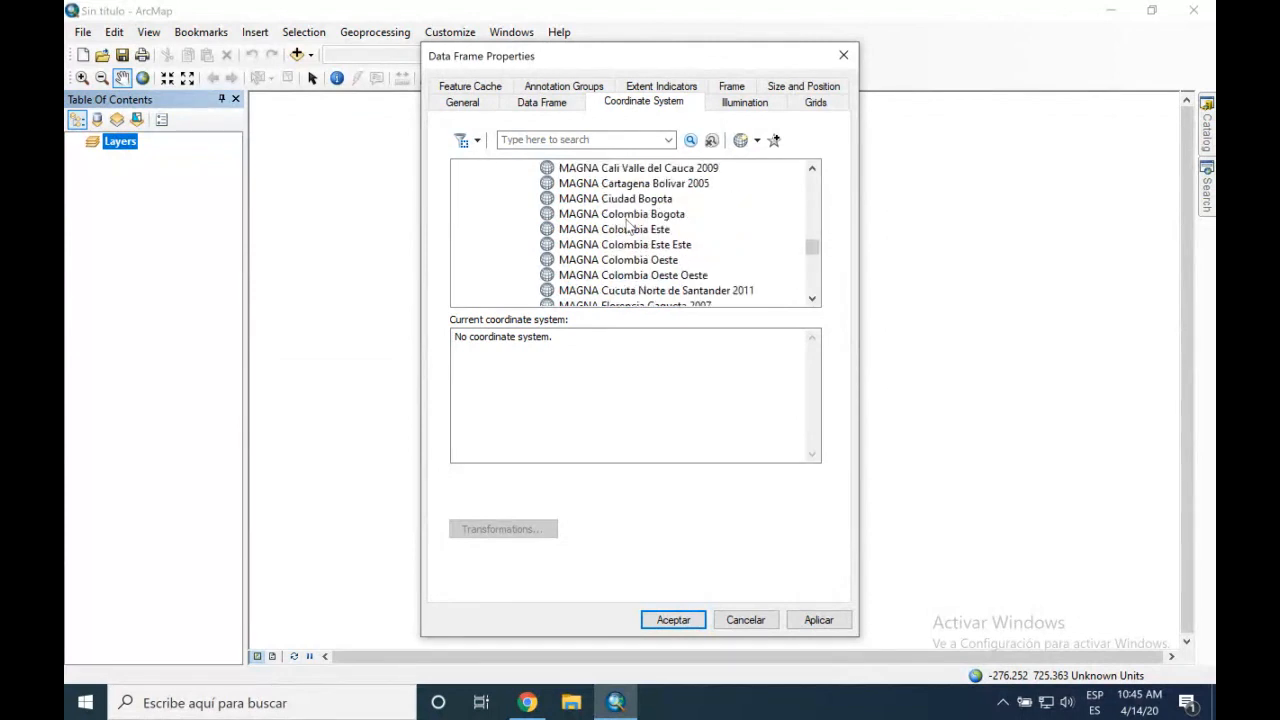
click(602, 218)
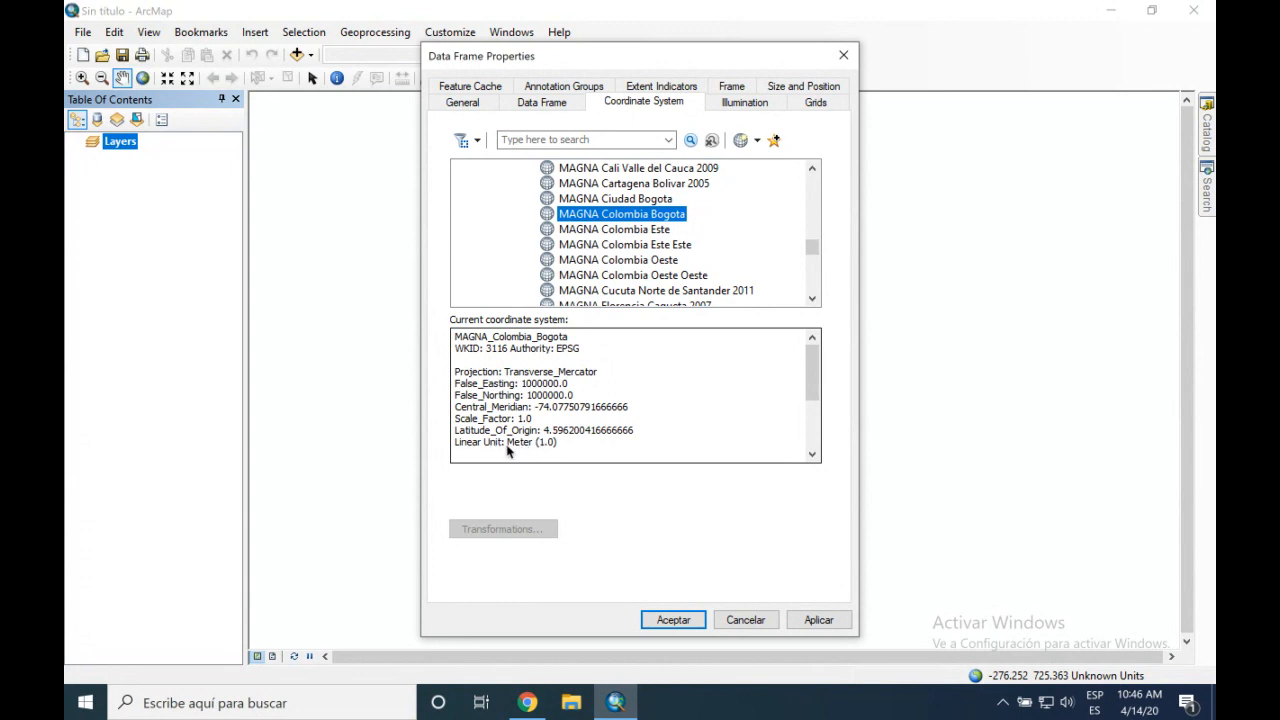
click(673, 620)
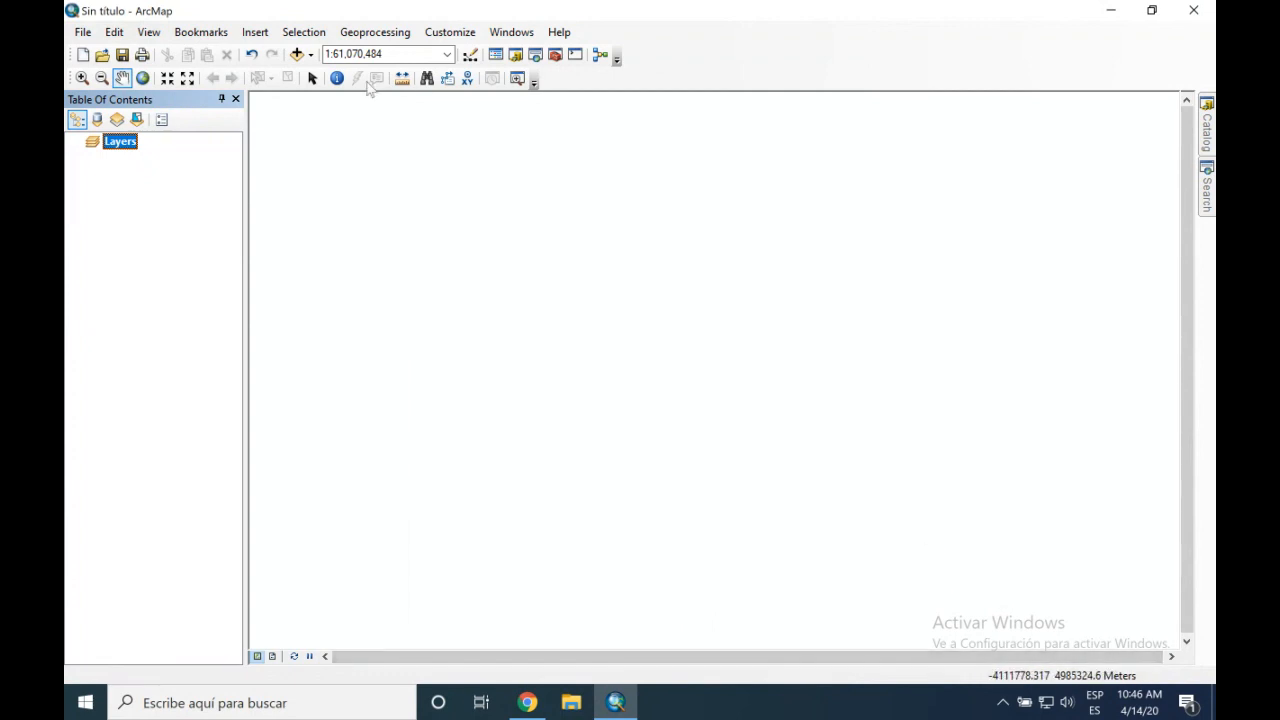
- Add the OpenStreetMap basemap to the Layers data frame, dismissing the coordinate system warning without setting a transformation
click(310, 55)
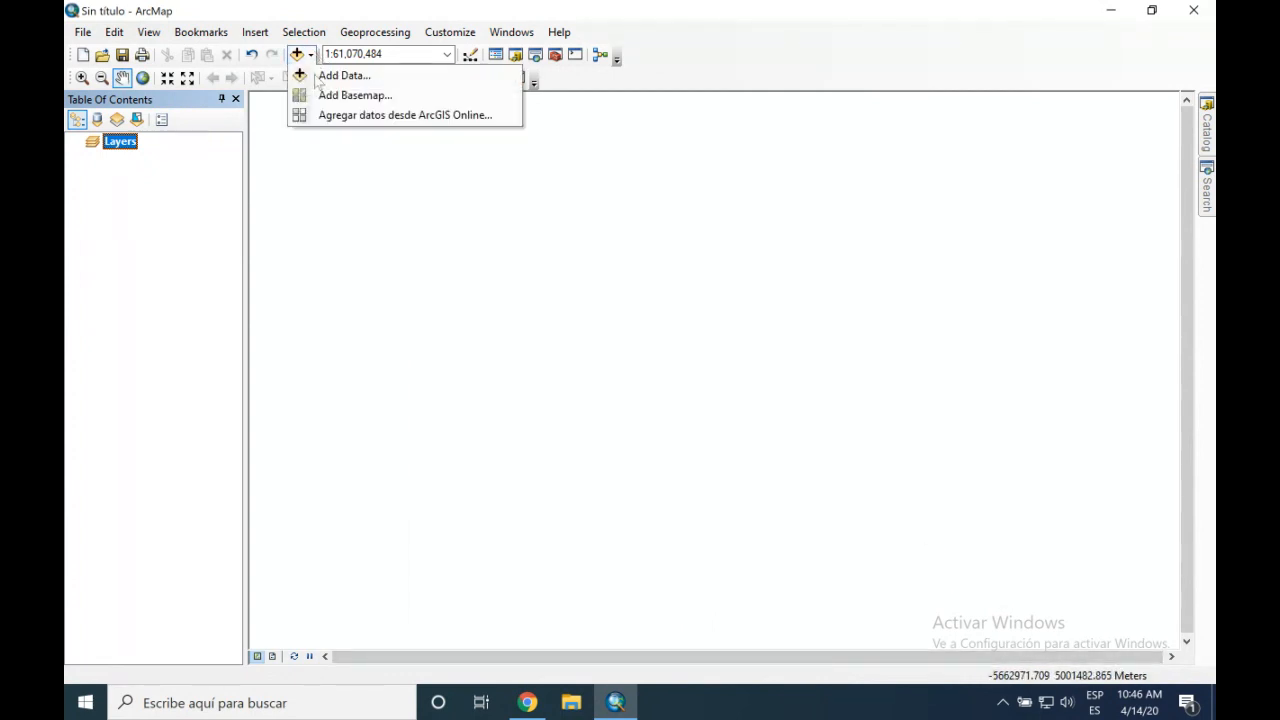
click(329, 97)
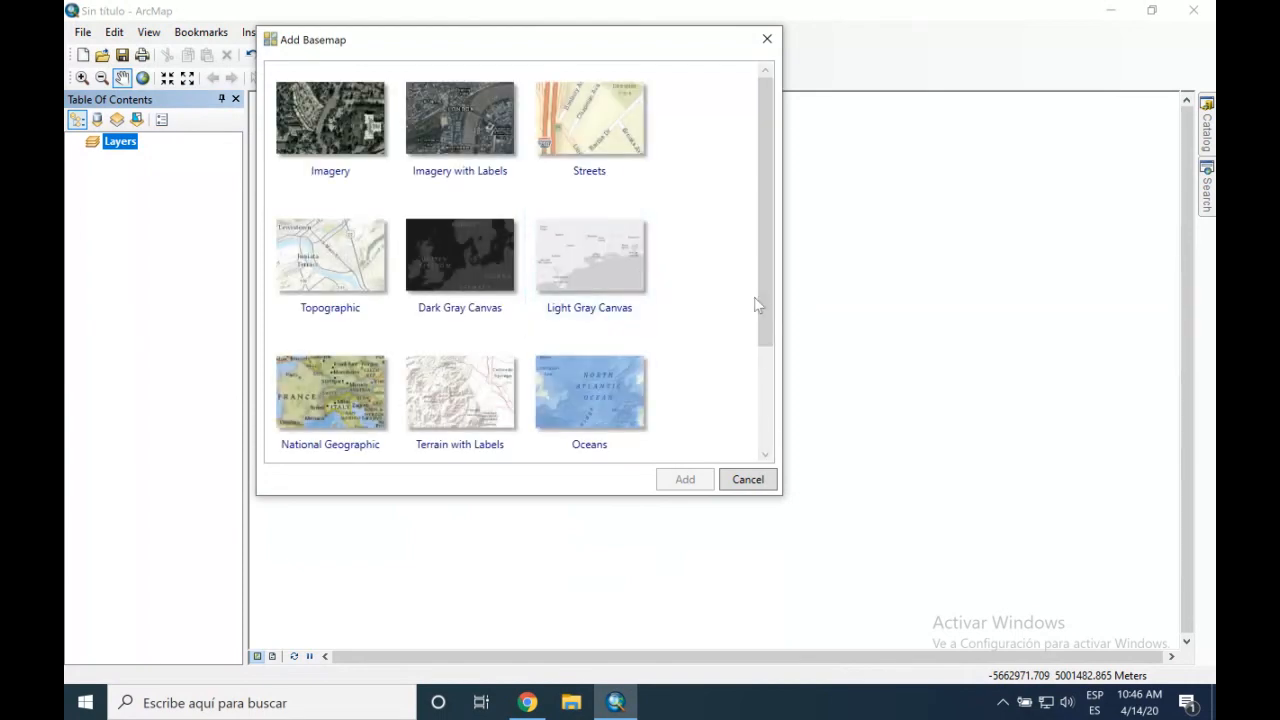
drag(772, 310, 760, 409)
click(330, 385)
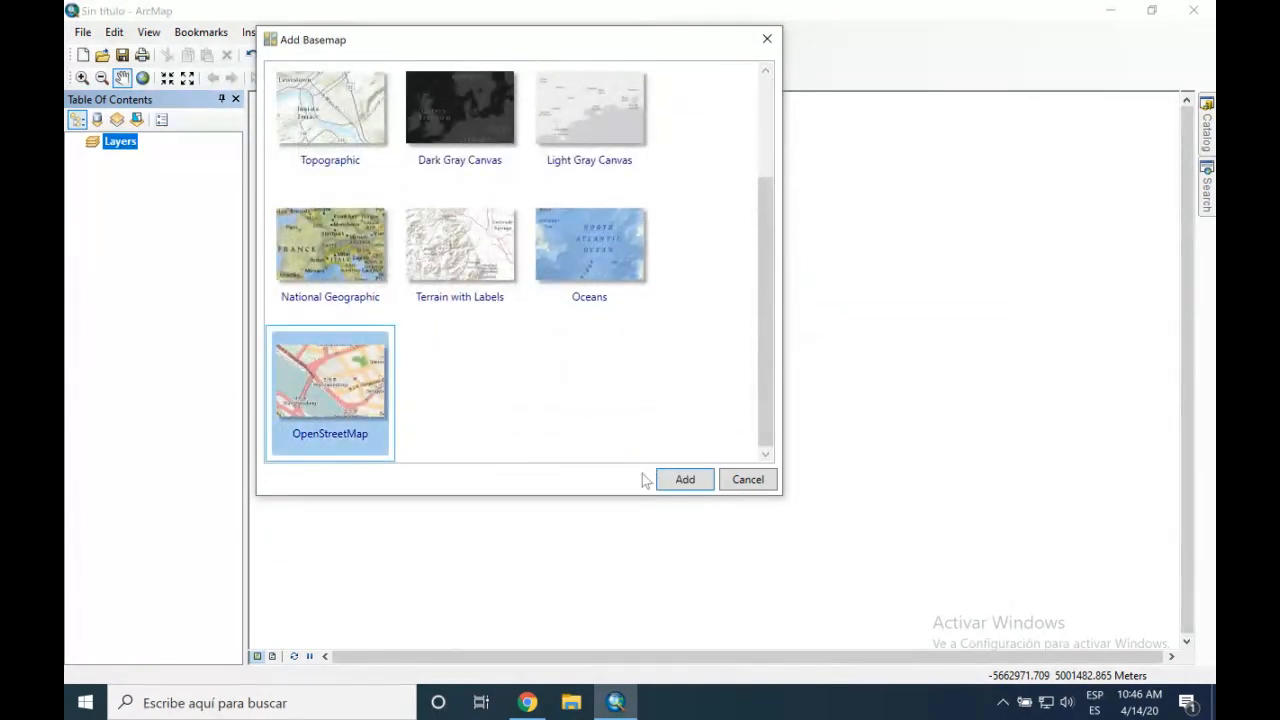
click(684, 480)
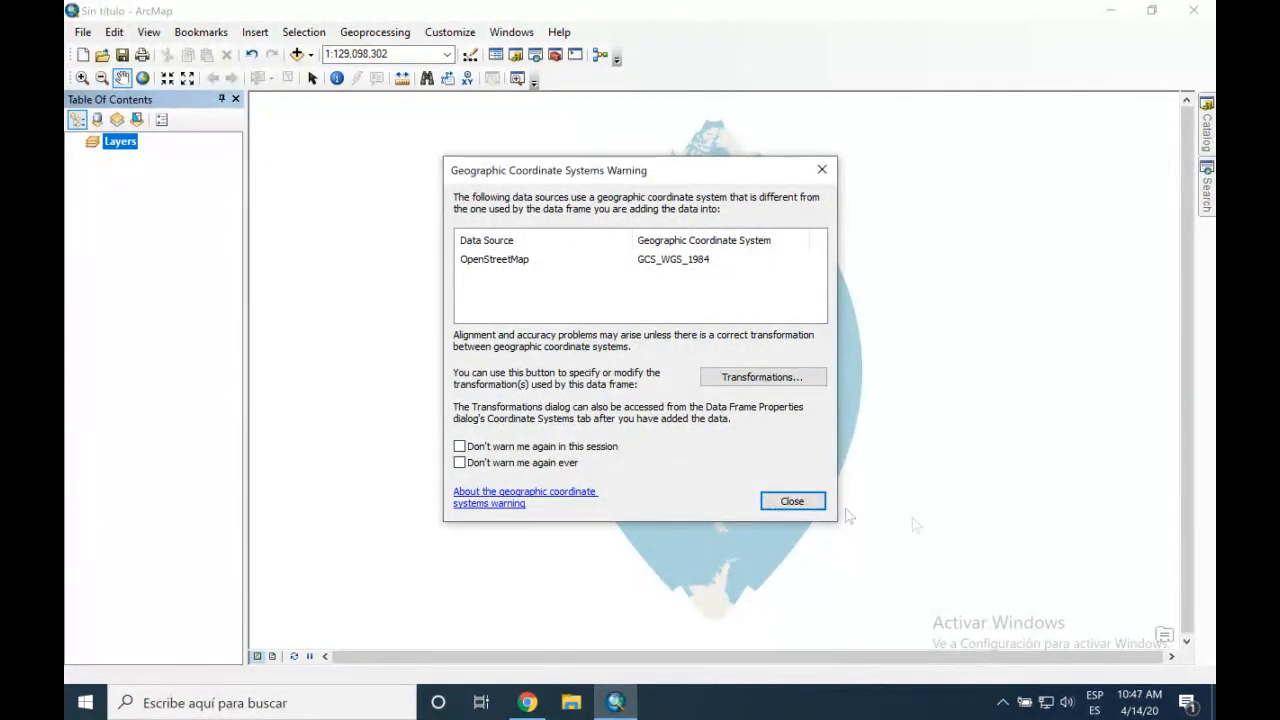
click(772, 510)
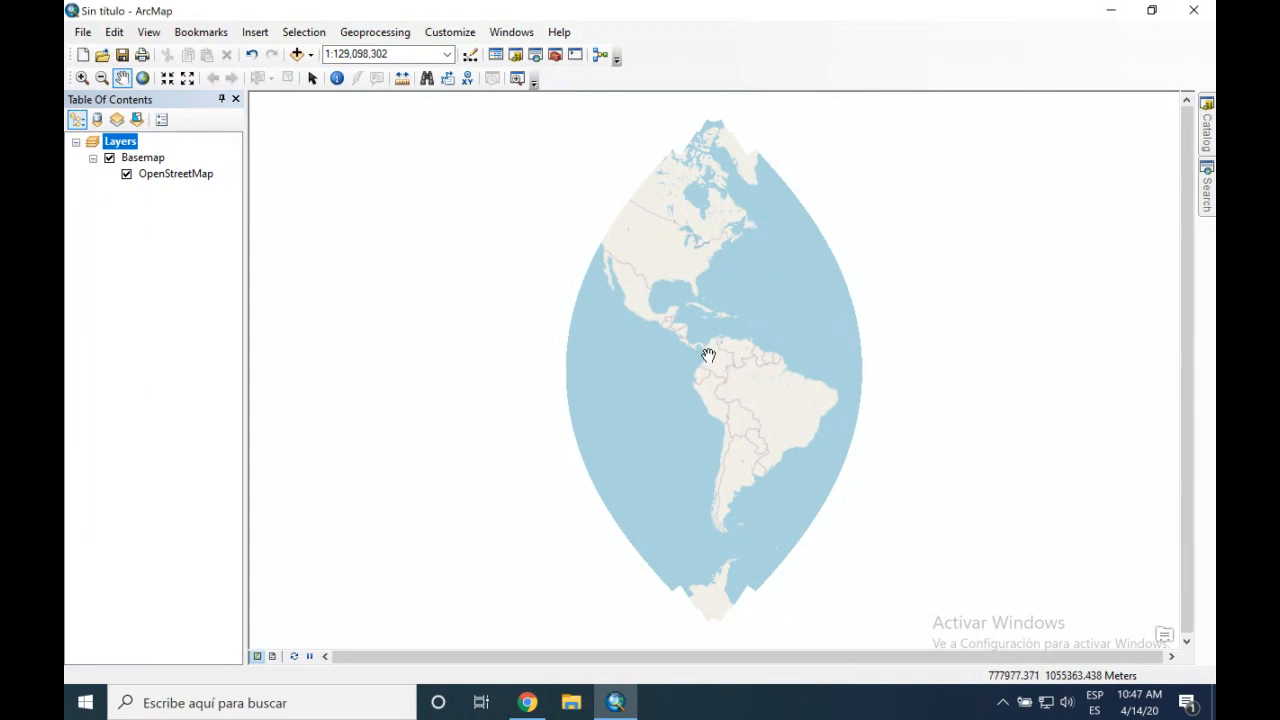
- Zoom the basemap in on central Colombia around Bogotá to a scale of 1:3,000,000
scroll(708, 355, down, 8)
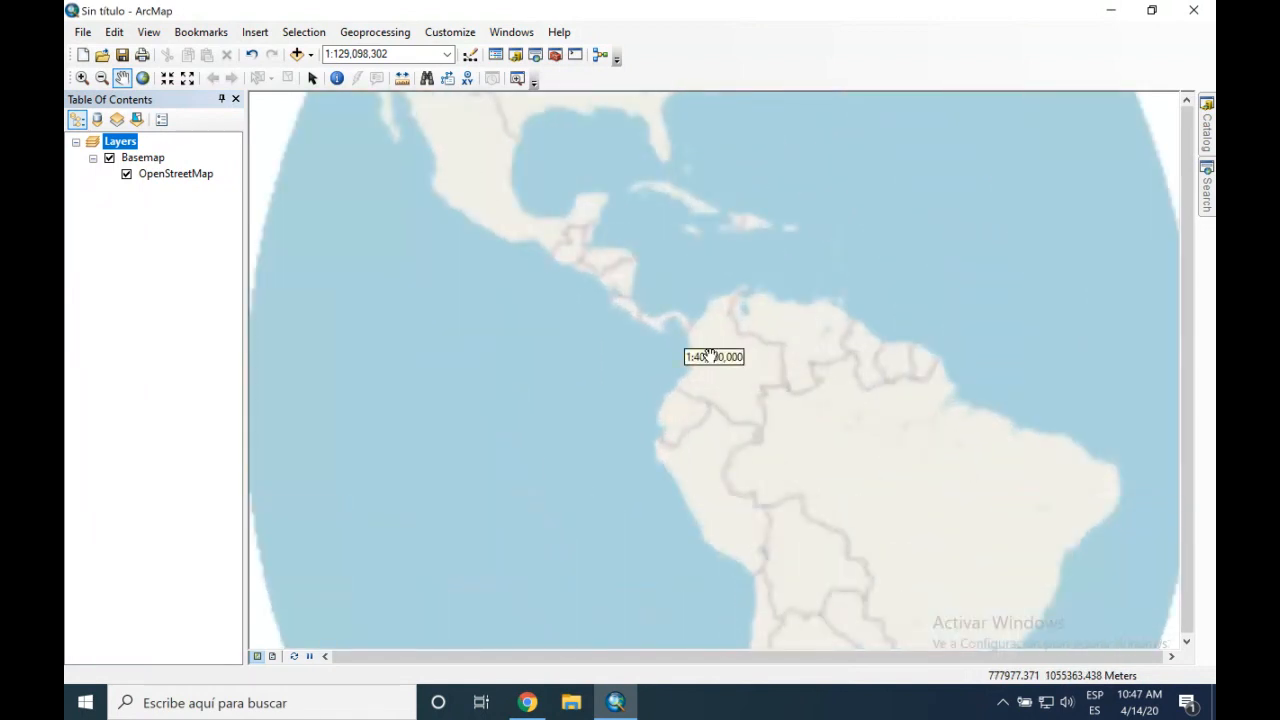
scroll(743, 355, down, 3)
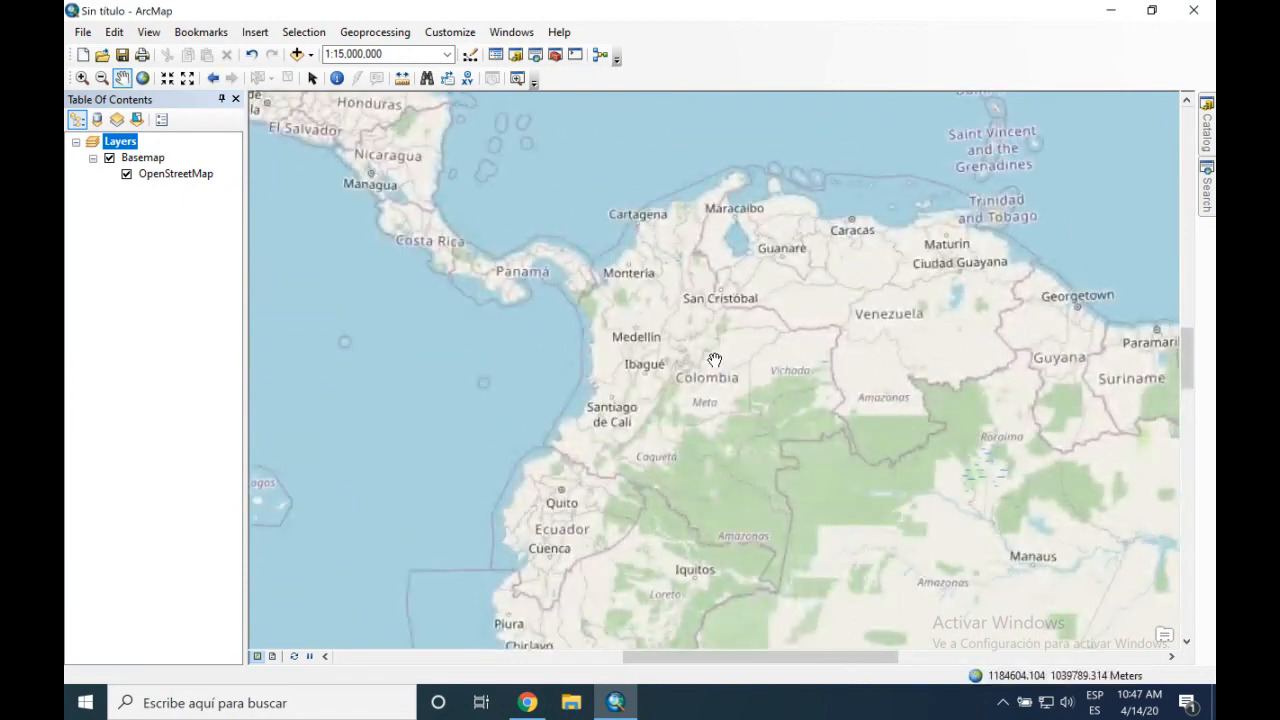
scroll(714, 358, down, 1)
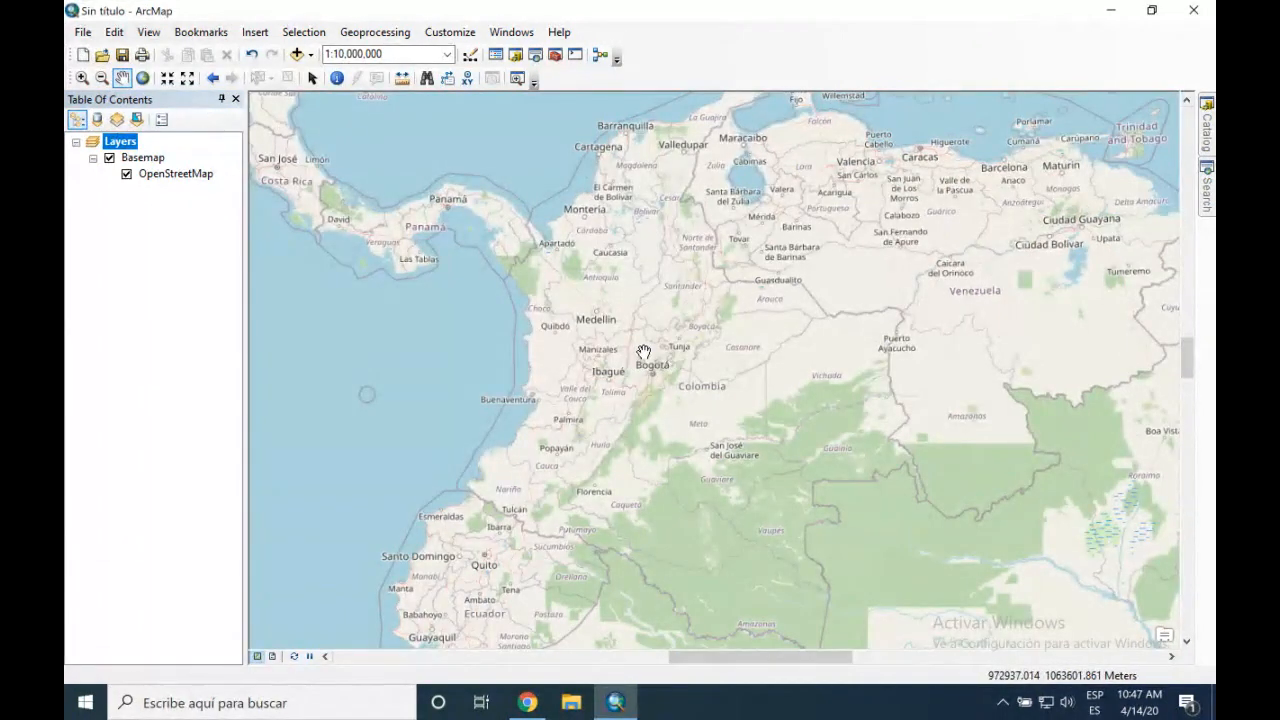
scroll(643, 352, down, 2)
scroll(643, 352, down, 2)
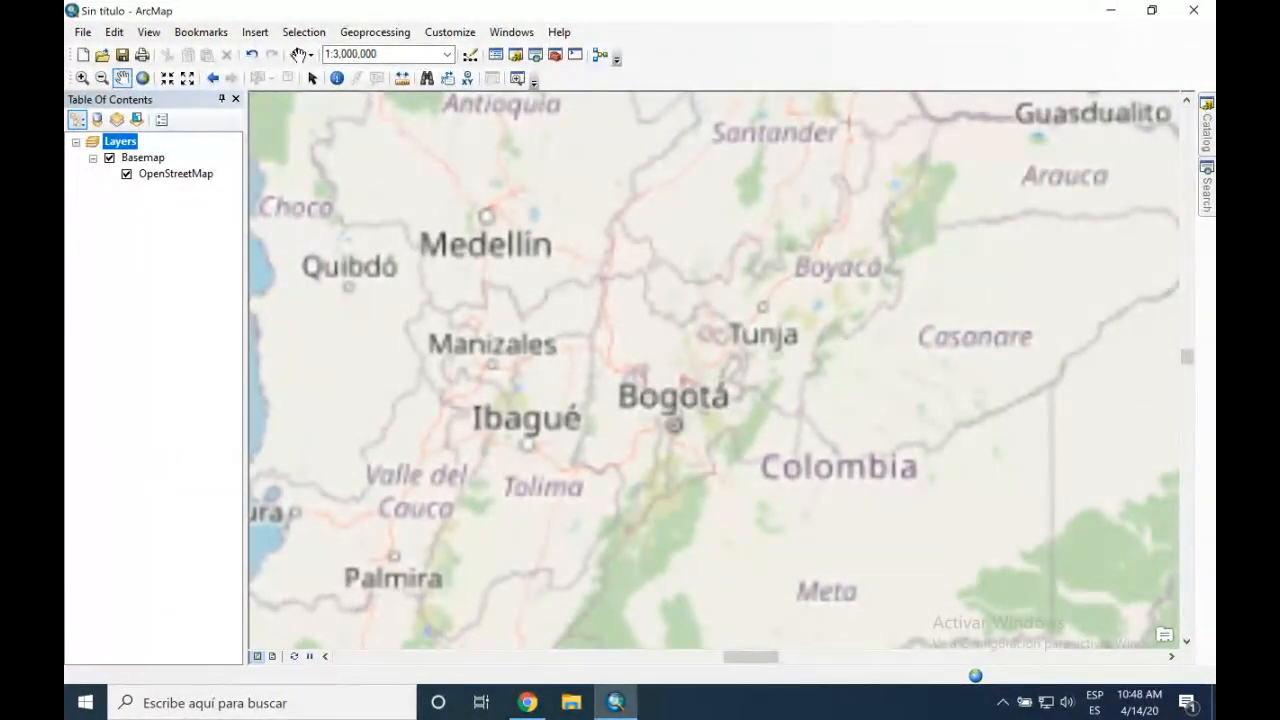
- Start adding data and browse from the DatosGeo12020 folder to the Home - Documents\ArcGIS location
click(299, 54)
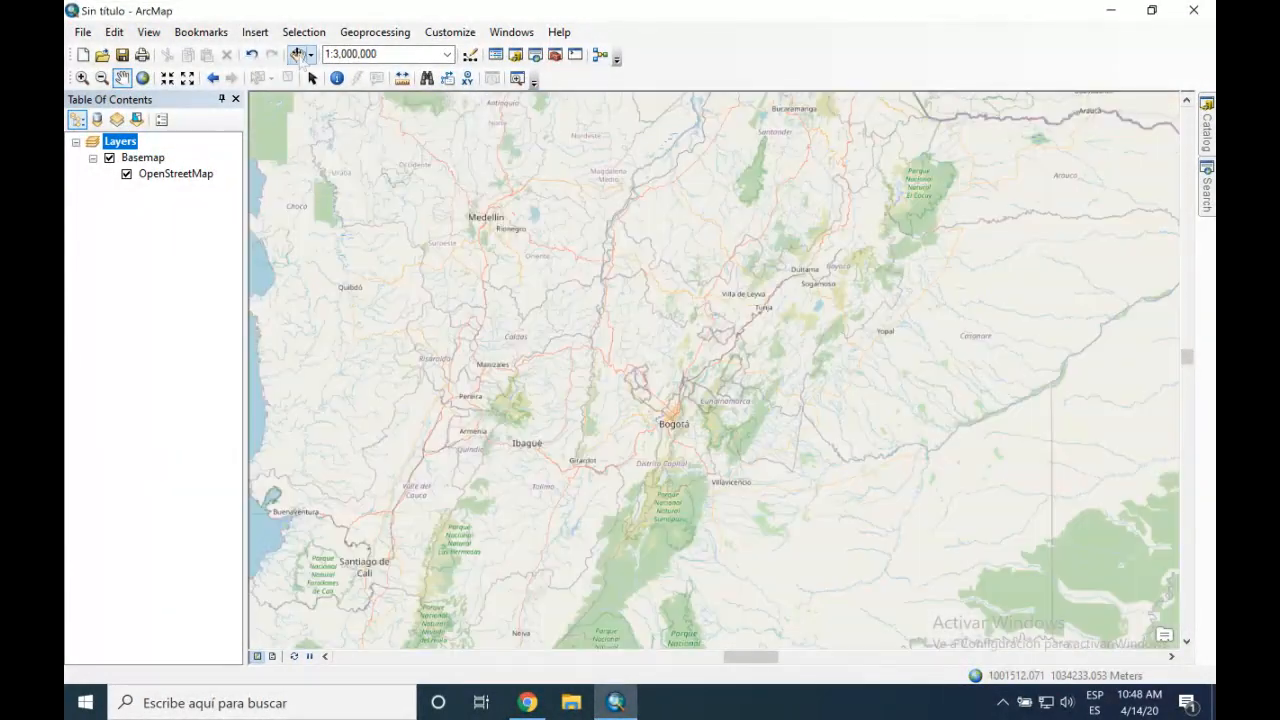
click(299, 54)
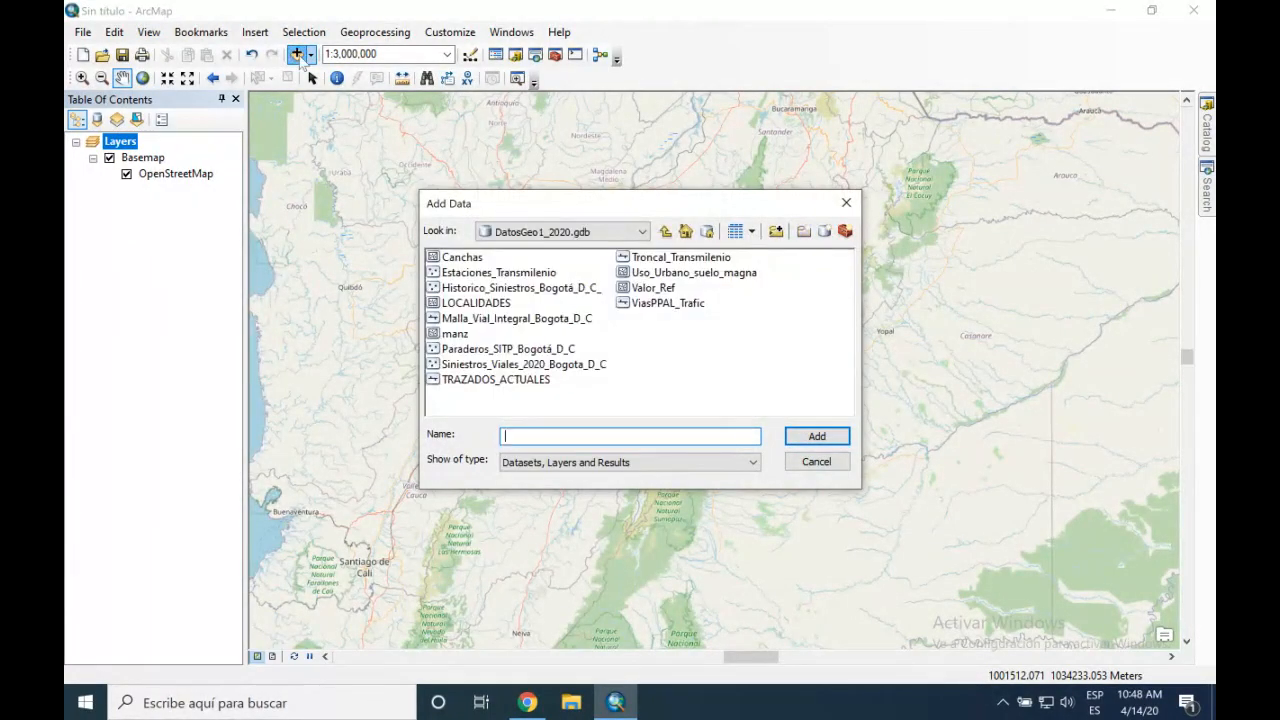
click(590, 235)
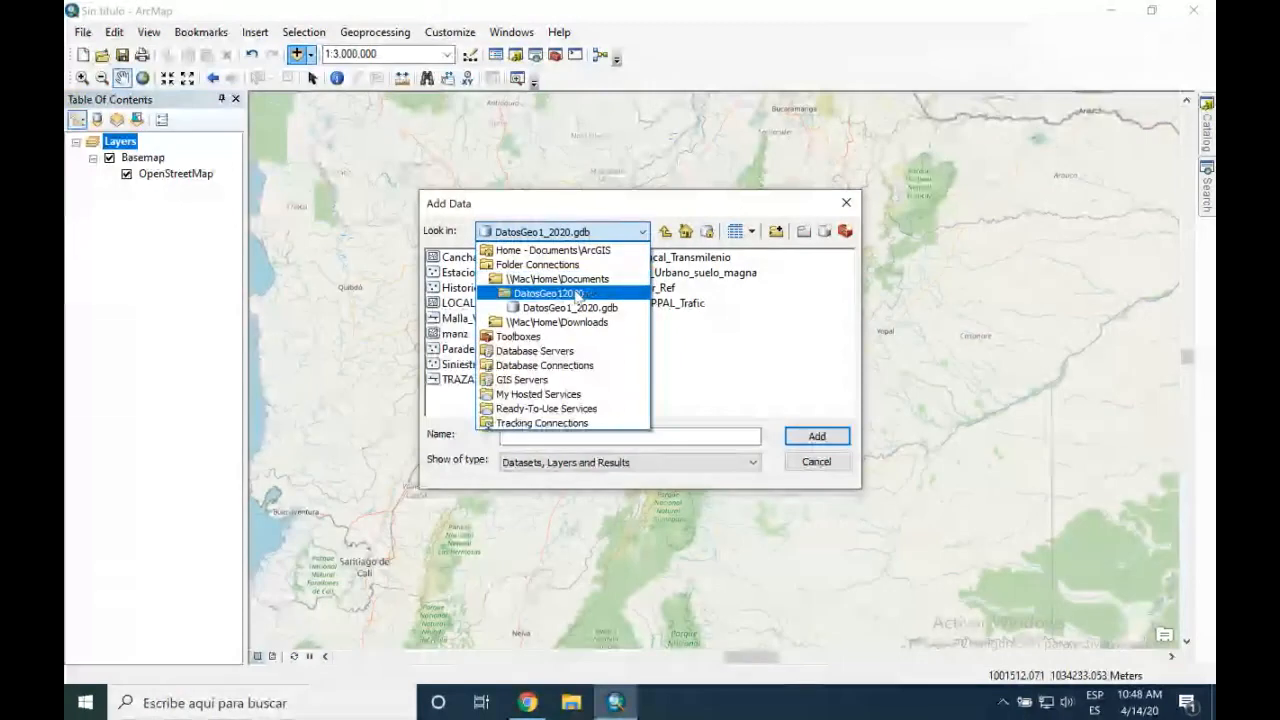
click(575, 293)
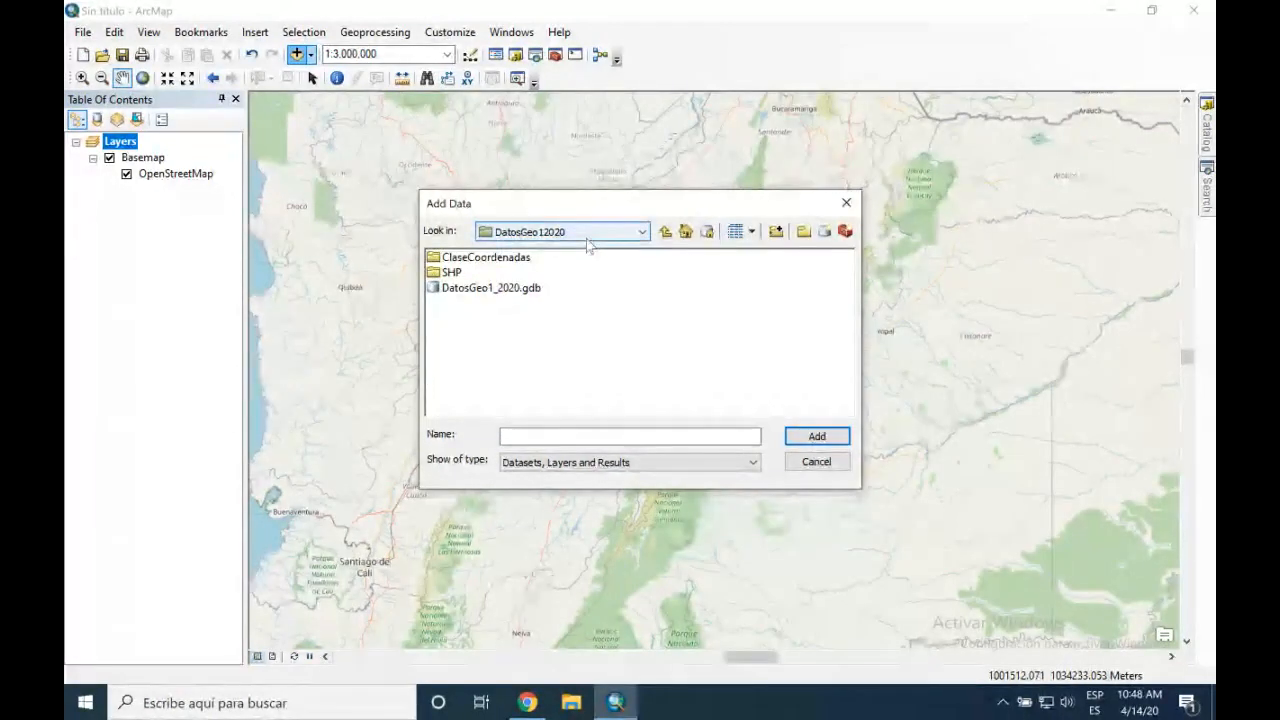
click(585, 233)
click(567, 252)
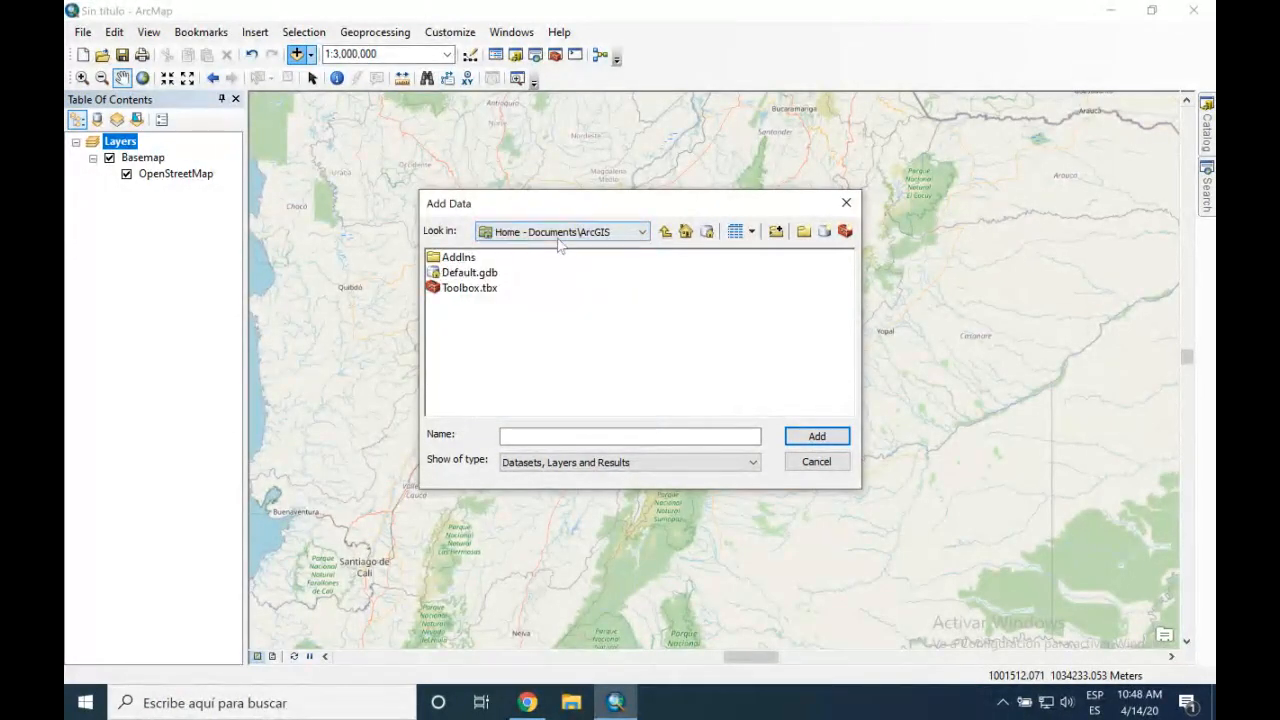
drag(530, 210, 524, 196)
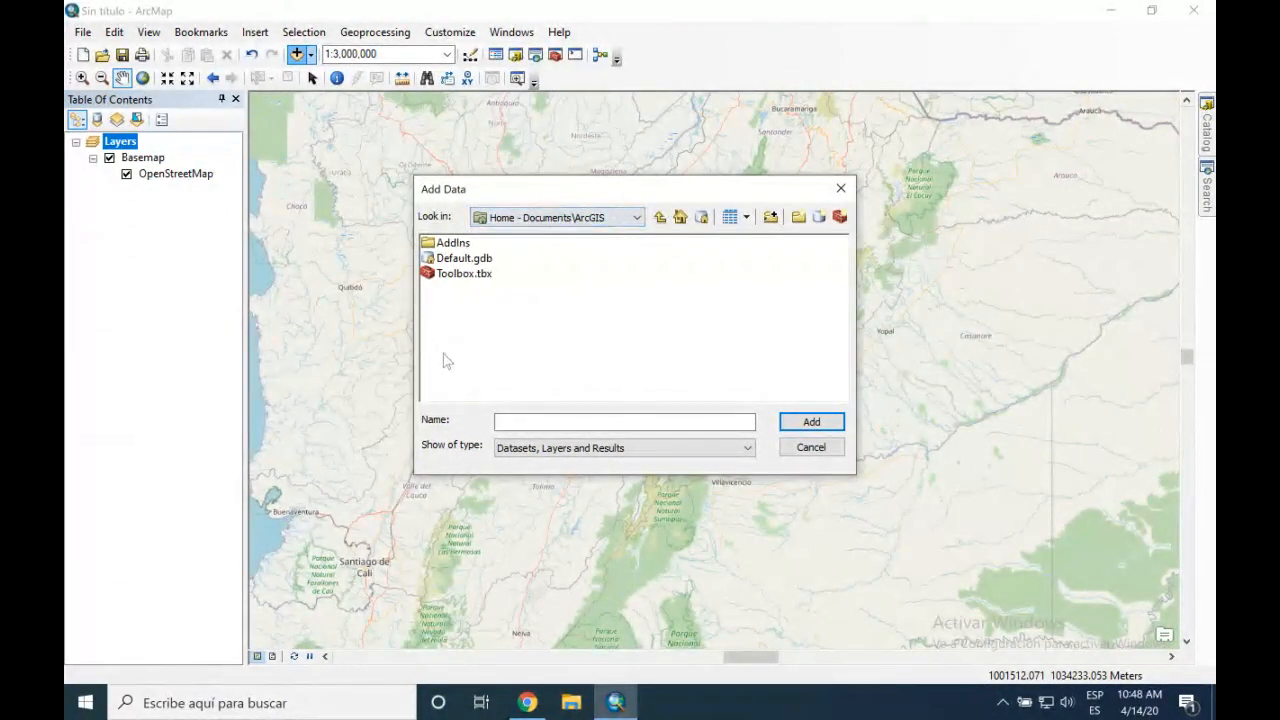
click(555, 219)
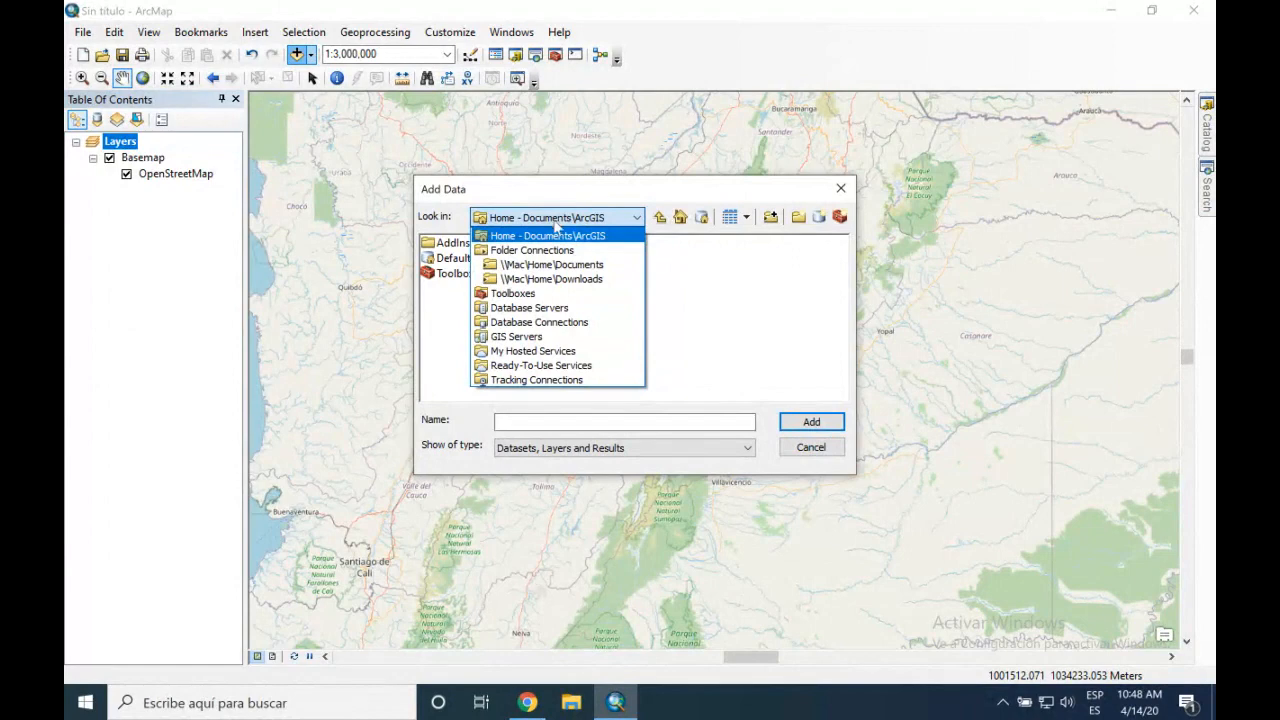
click(570, 215)
click(771, 220)
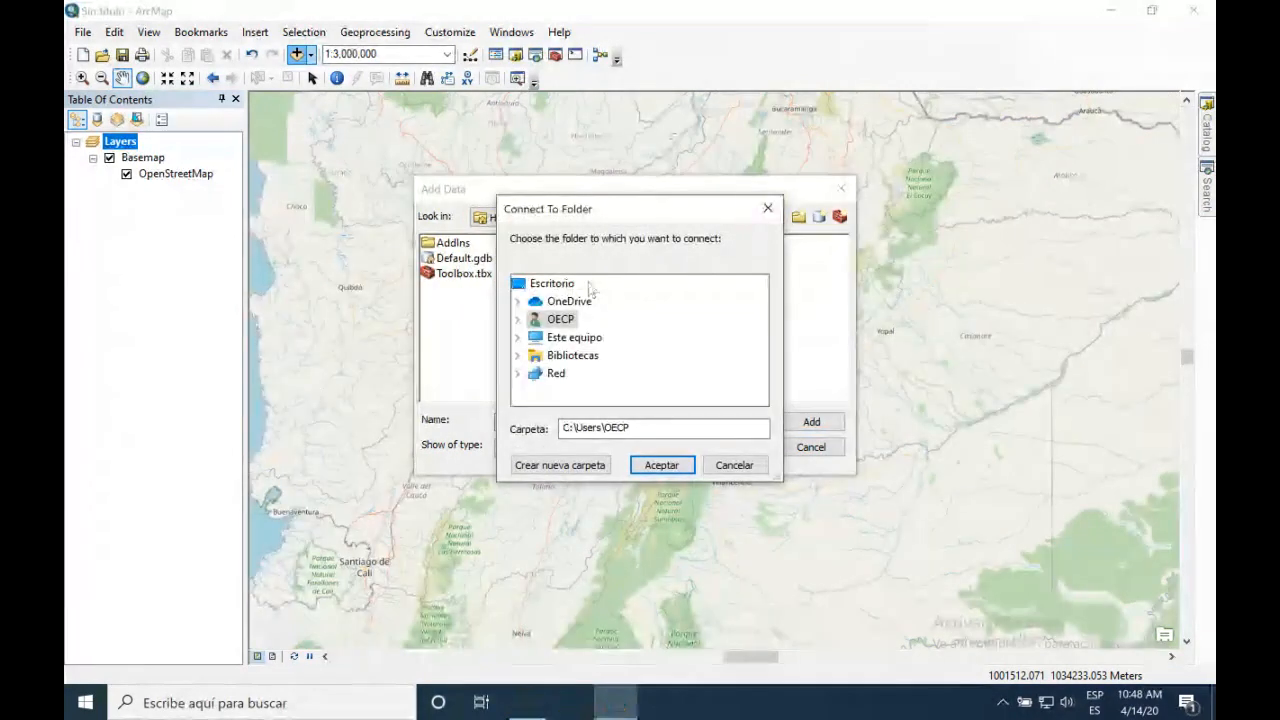
click(517, 355)
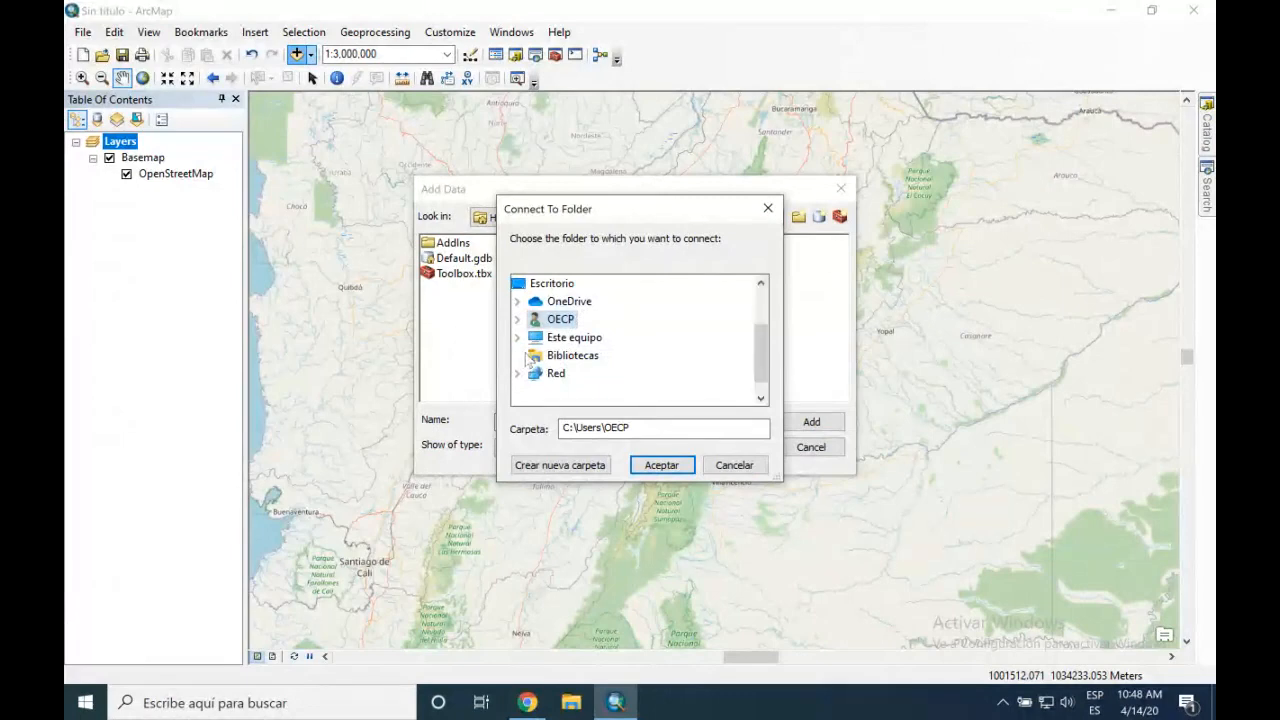
click(594, 320)
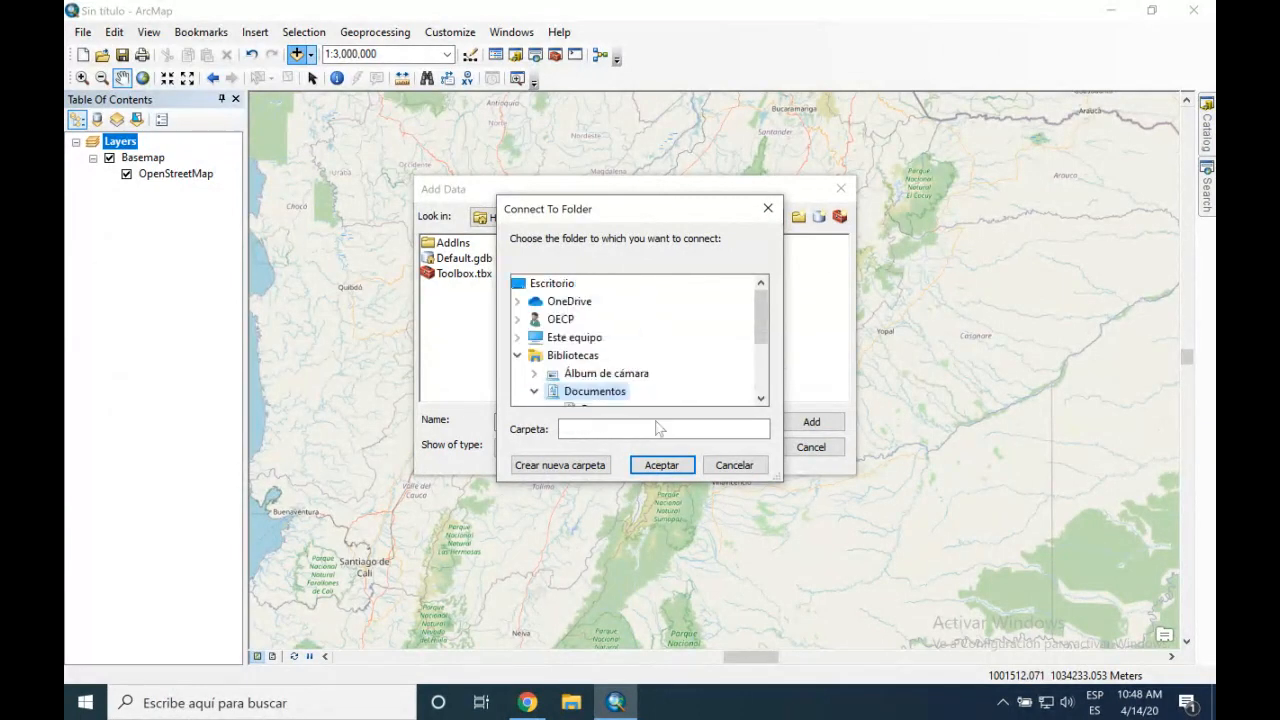
click(733, 464)
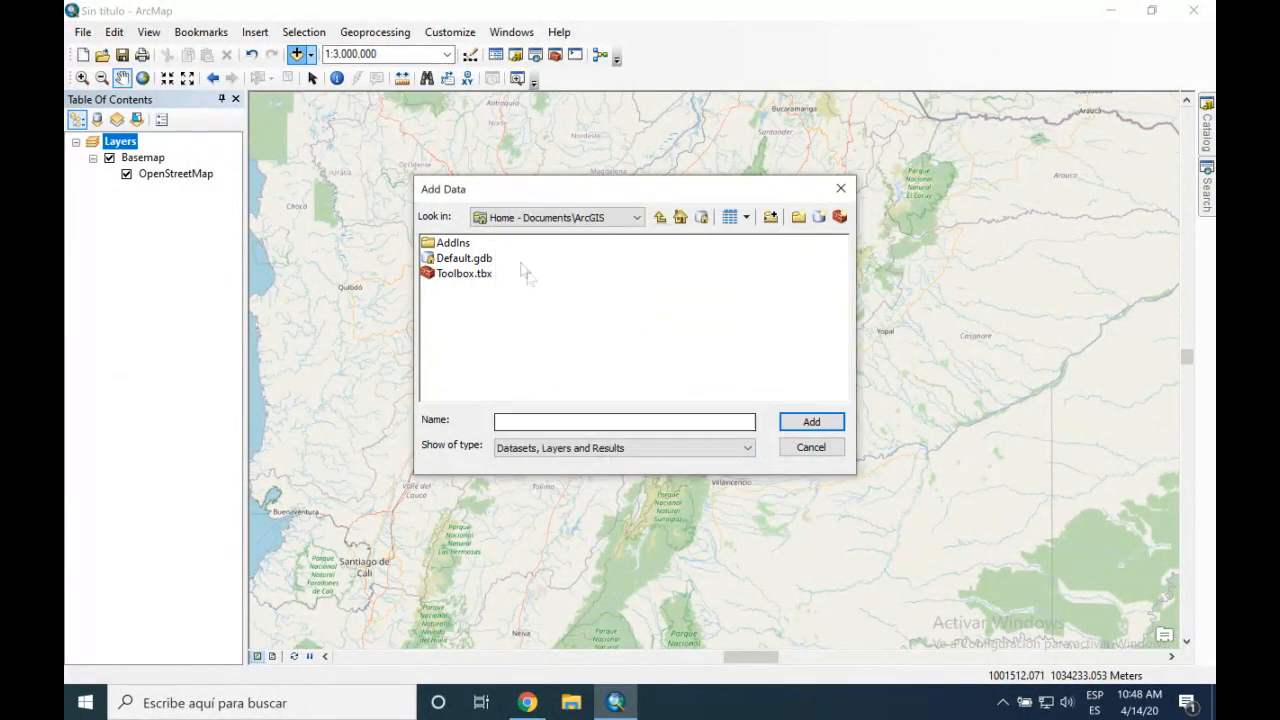
- Add the Estaciones_Transmilenio feature class from DatosGeo1_2020.gdb in the DatosGeo12020 folder under \\Mac\Home\Documents
click(542, 216)
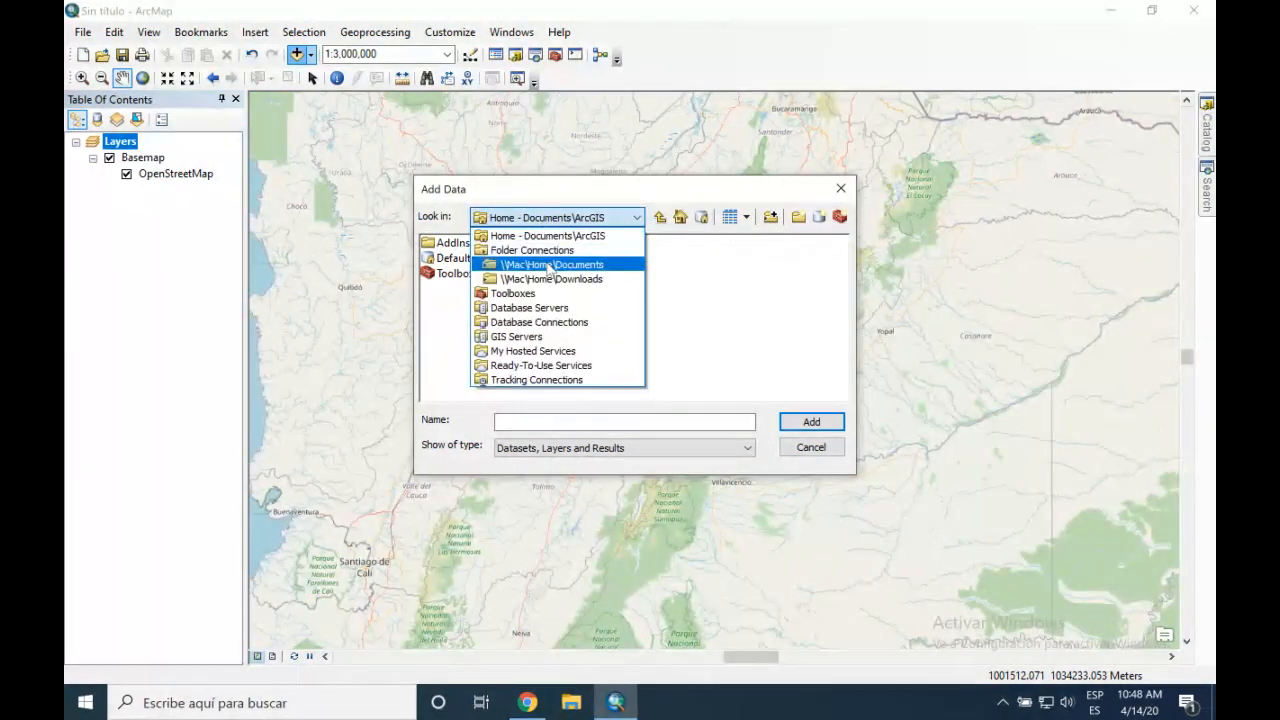
click(550, 267)
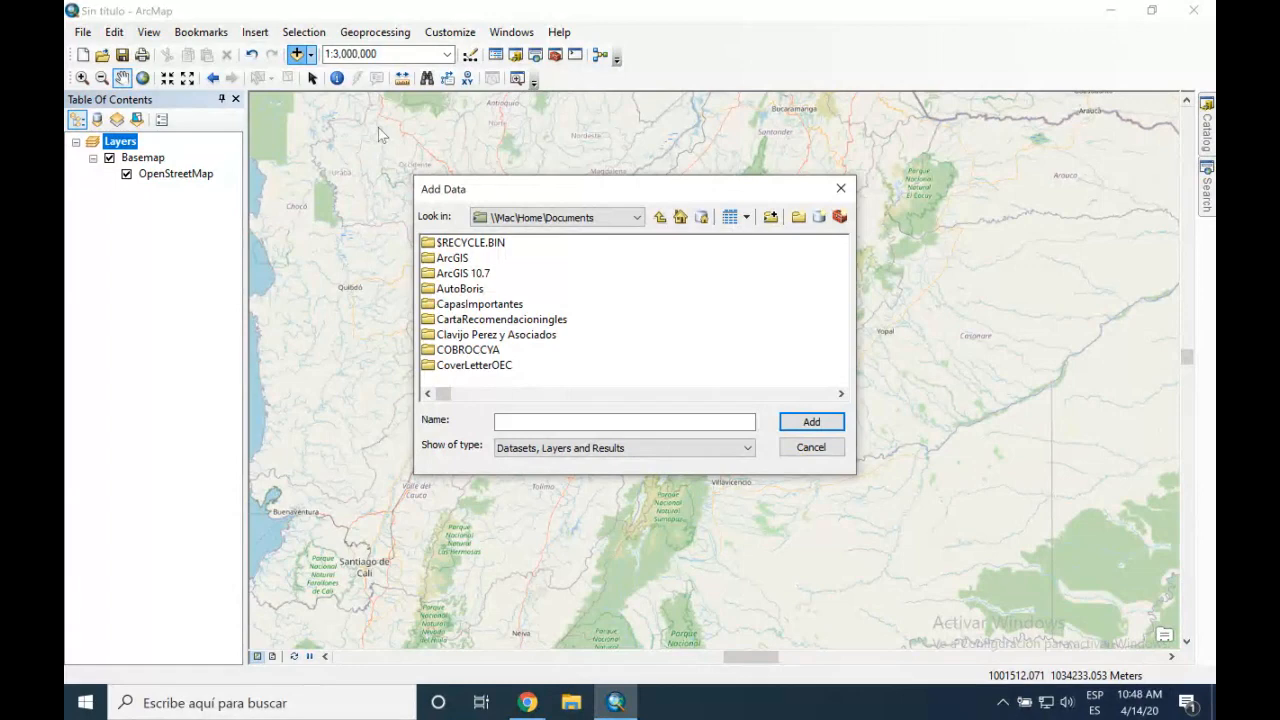
click(841, 394)
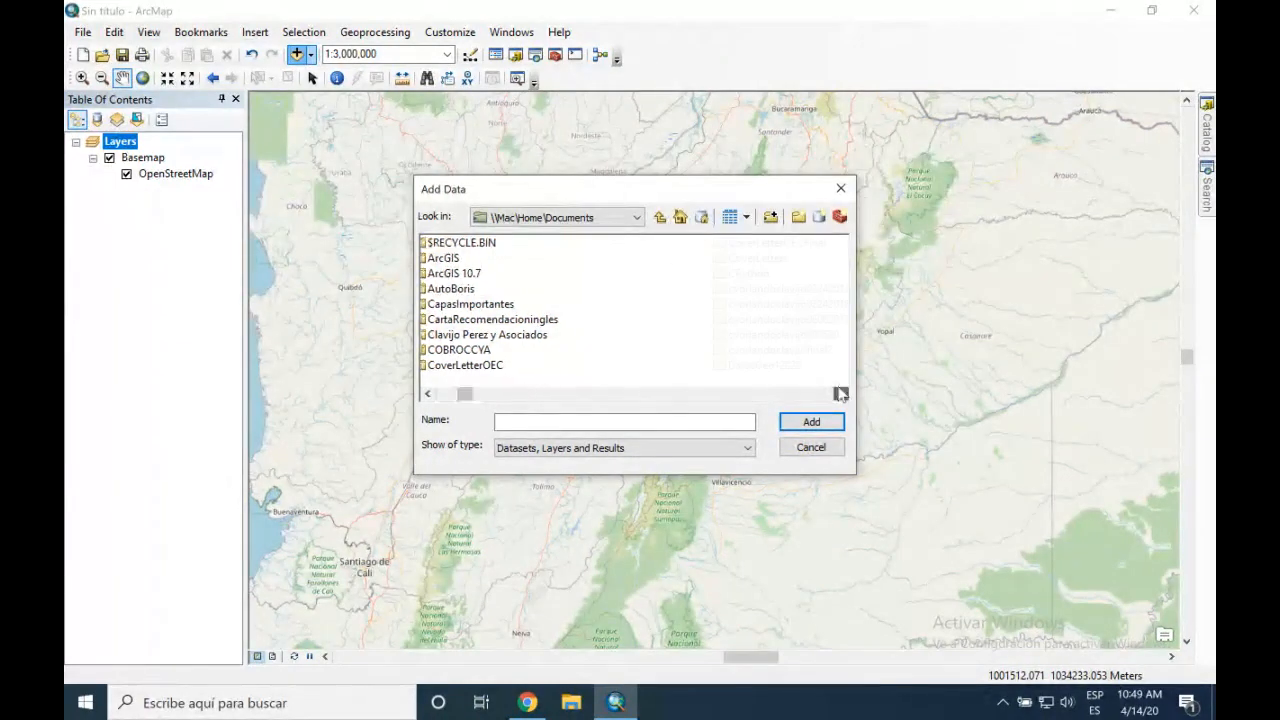
double_click(496, 367)
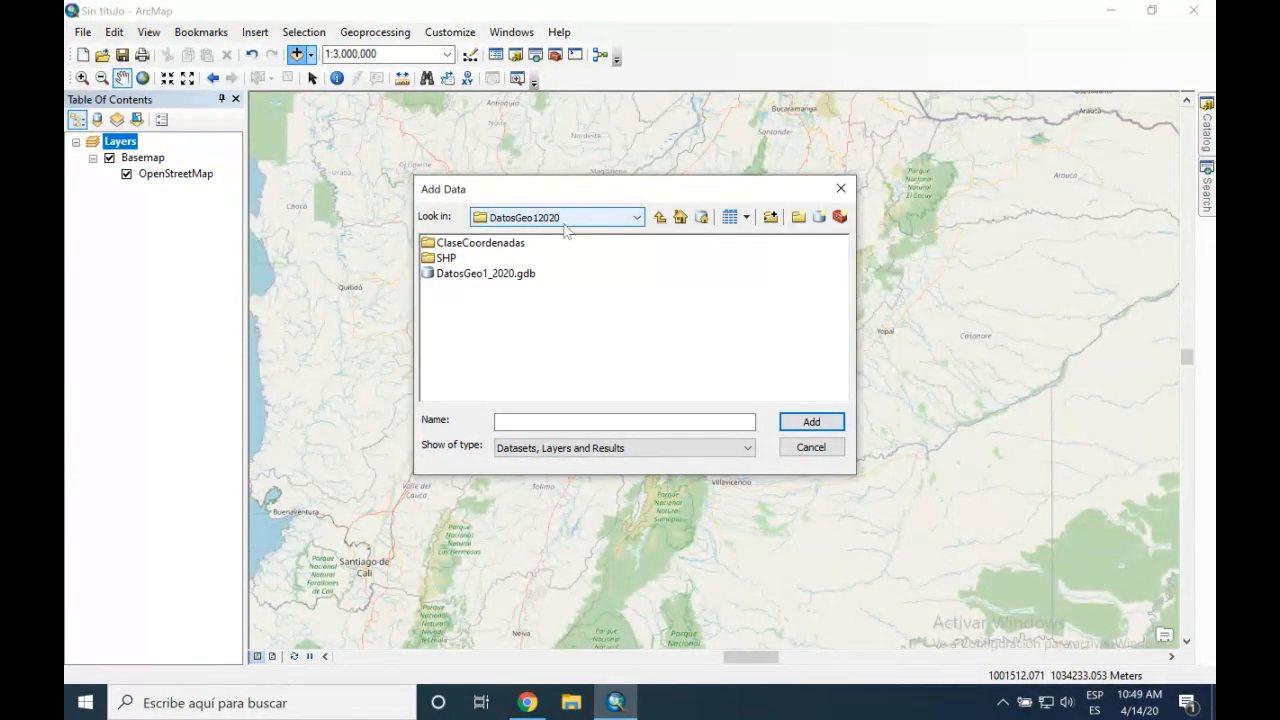
double_click(483, 275)
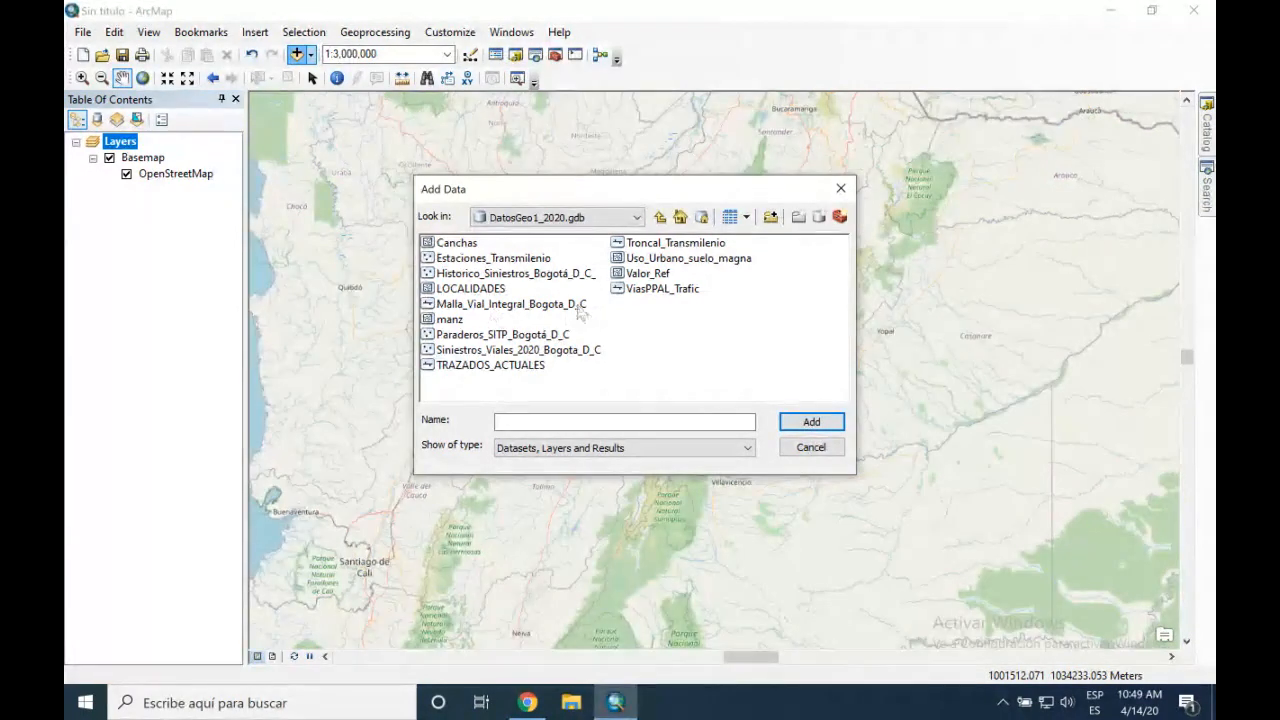
click(511, 257)
click(832, 422)
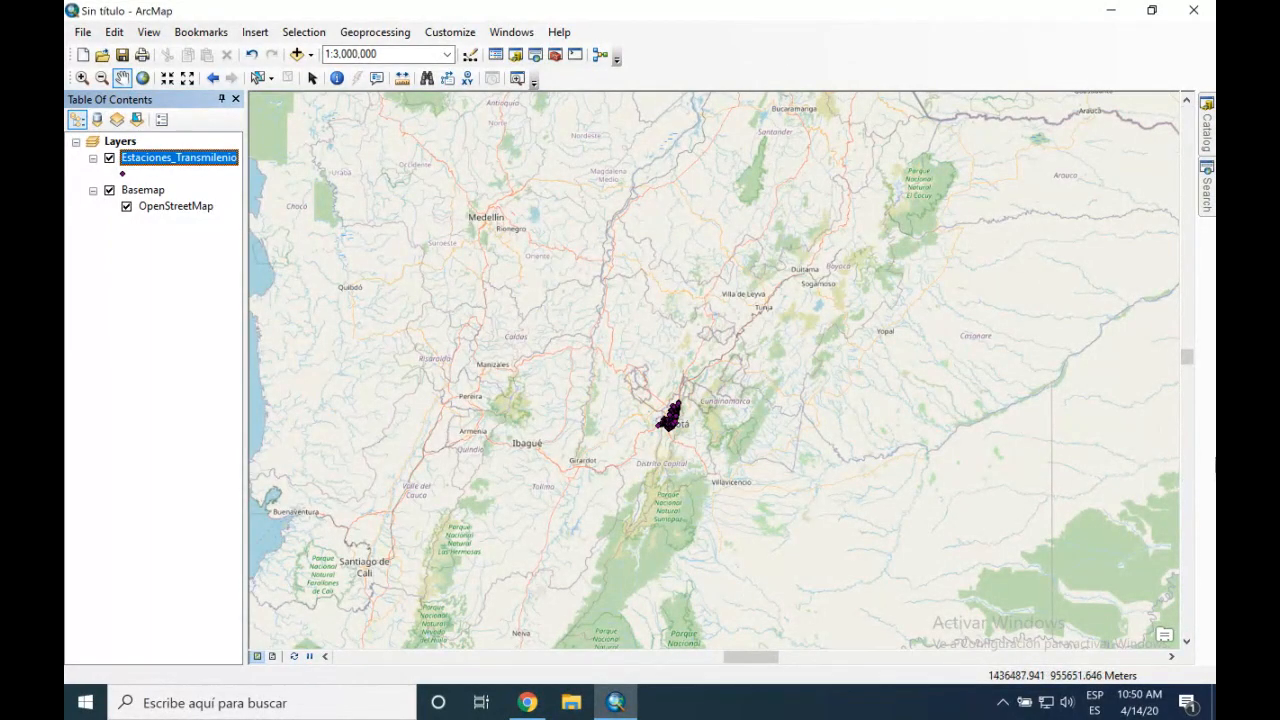
- Zoom the map in on the TransMilenio stations in Bogotá and switch to the element selection tool
click(82, 78)
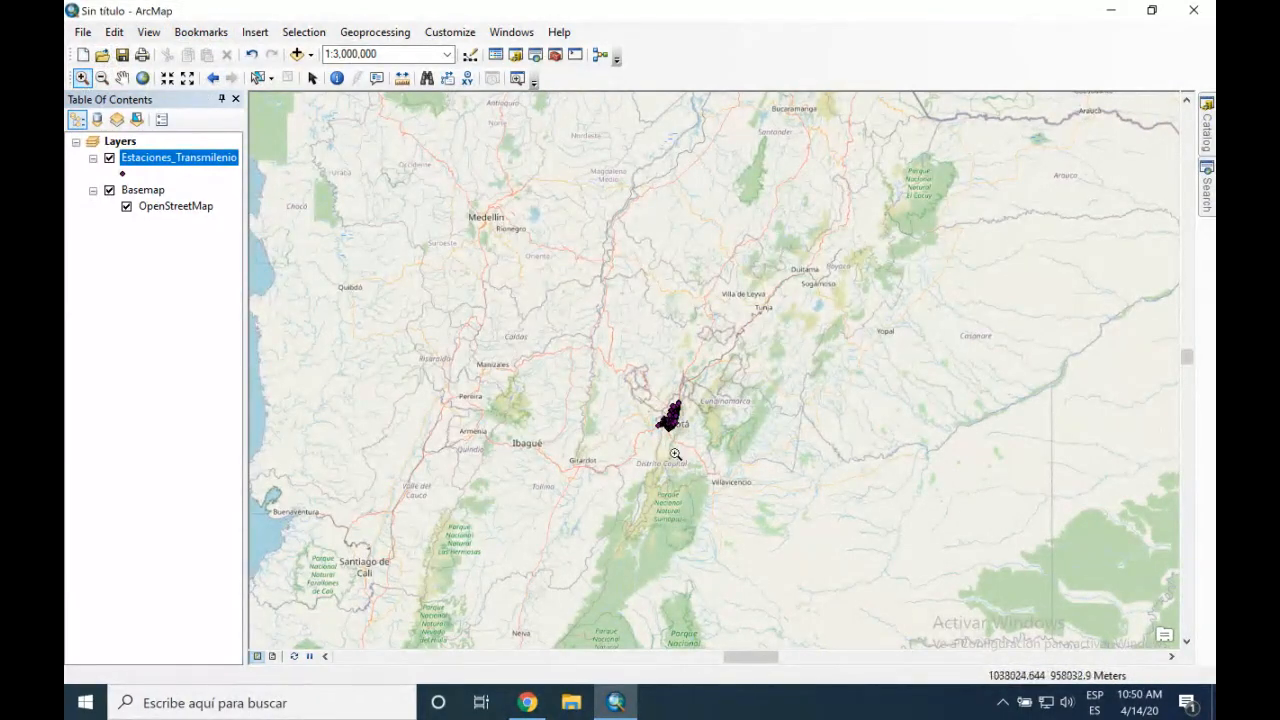
drag(654, 400, 694, 445)
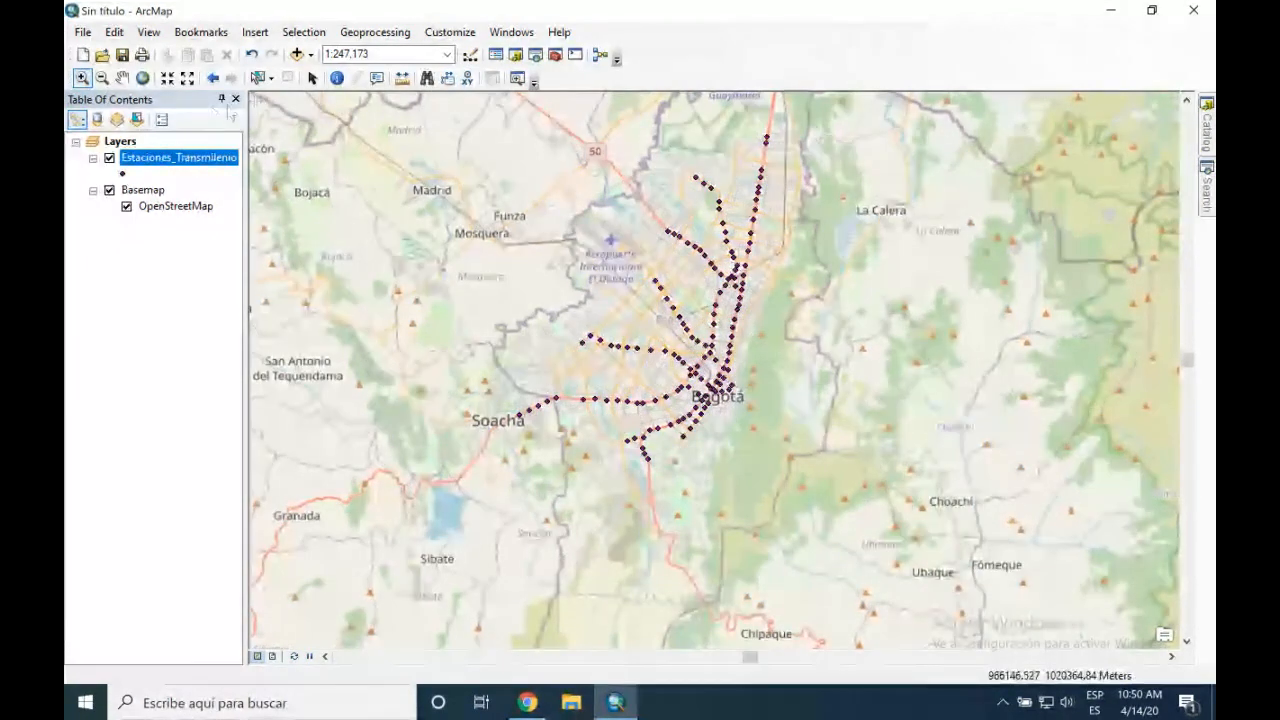
click(312, 79)
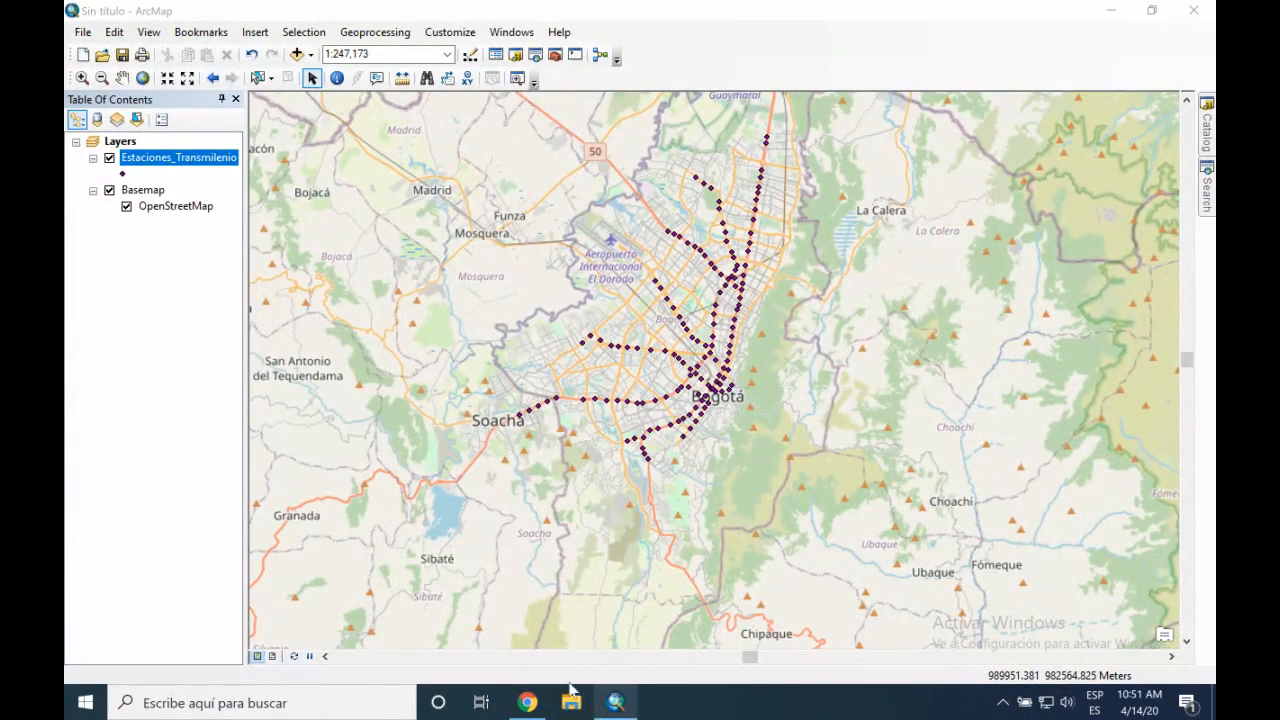
- Switch to File Explorer, examine the shapefile components in the barriolegalizado folder of DatosGeo12020\SHP, and close the Explorer windows
click(573, 708)
double_click(689, 534)
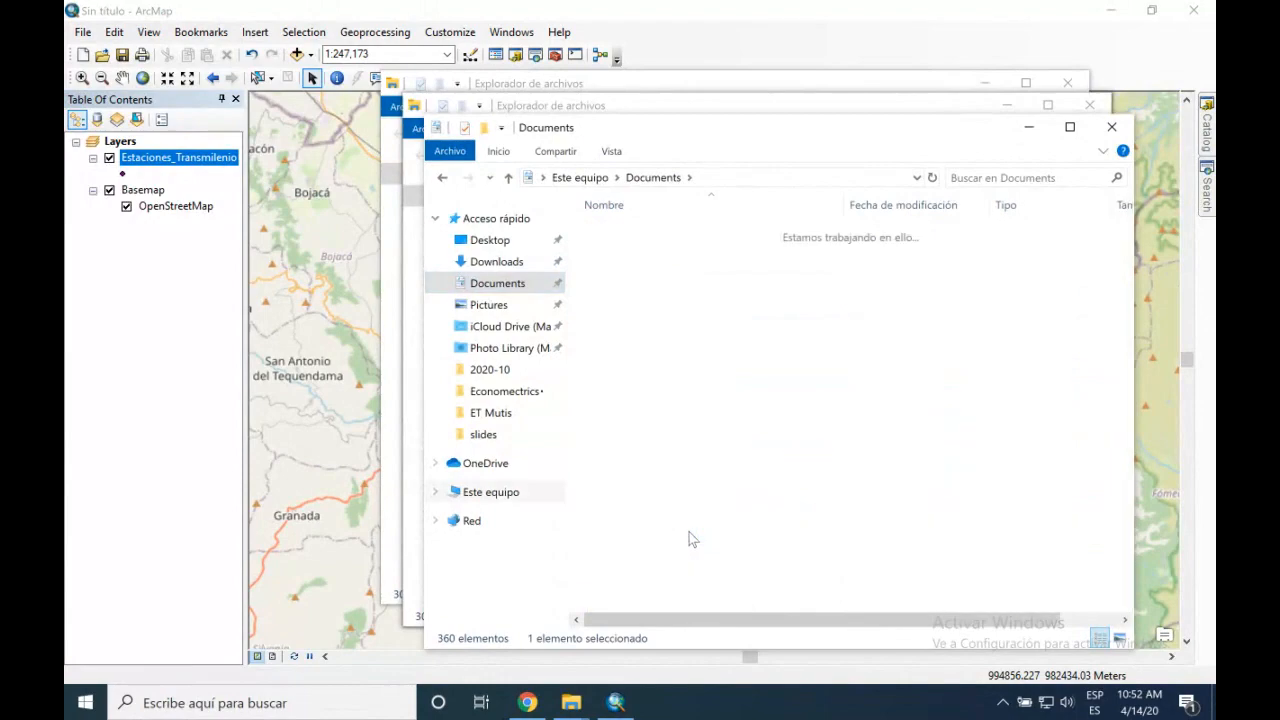
click(1111, 127)
click(1089, 105)
click(1068, 86)
click(1090, 105)
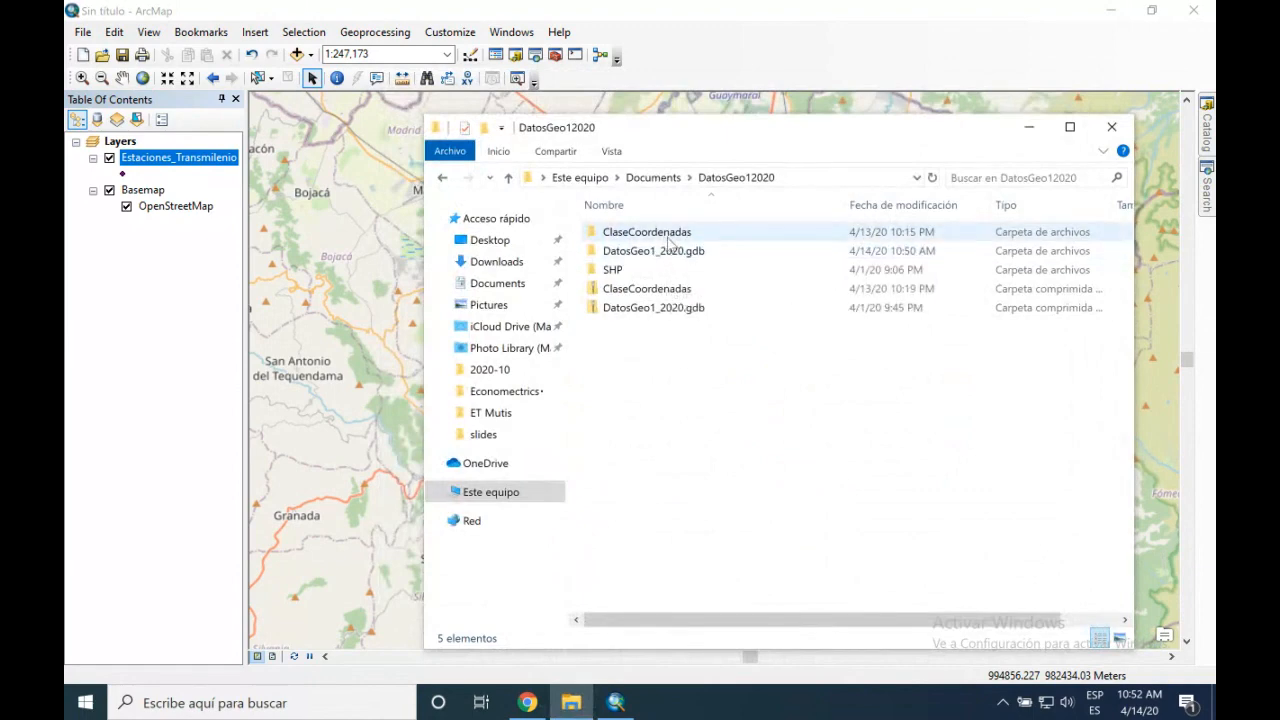
double_click(612, 269)
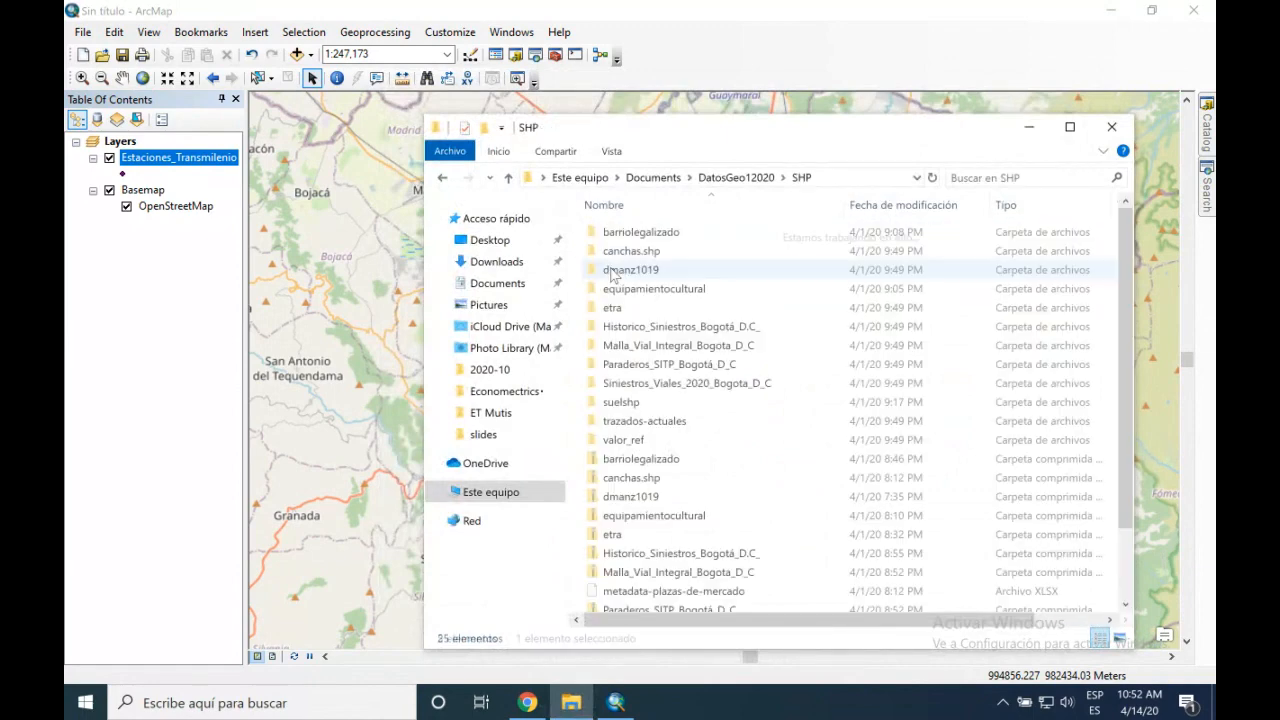
double_click(676, 233)
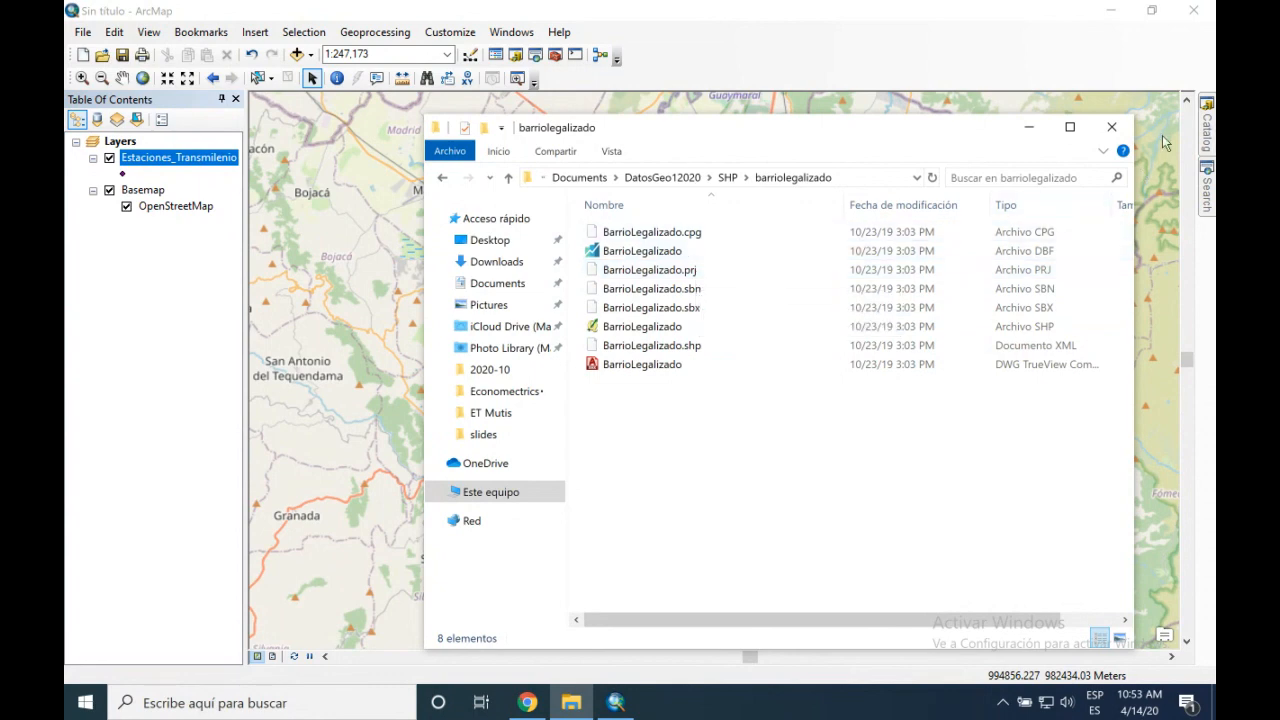
click(1110, 128)
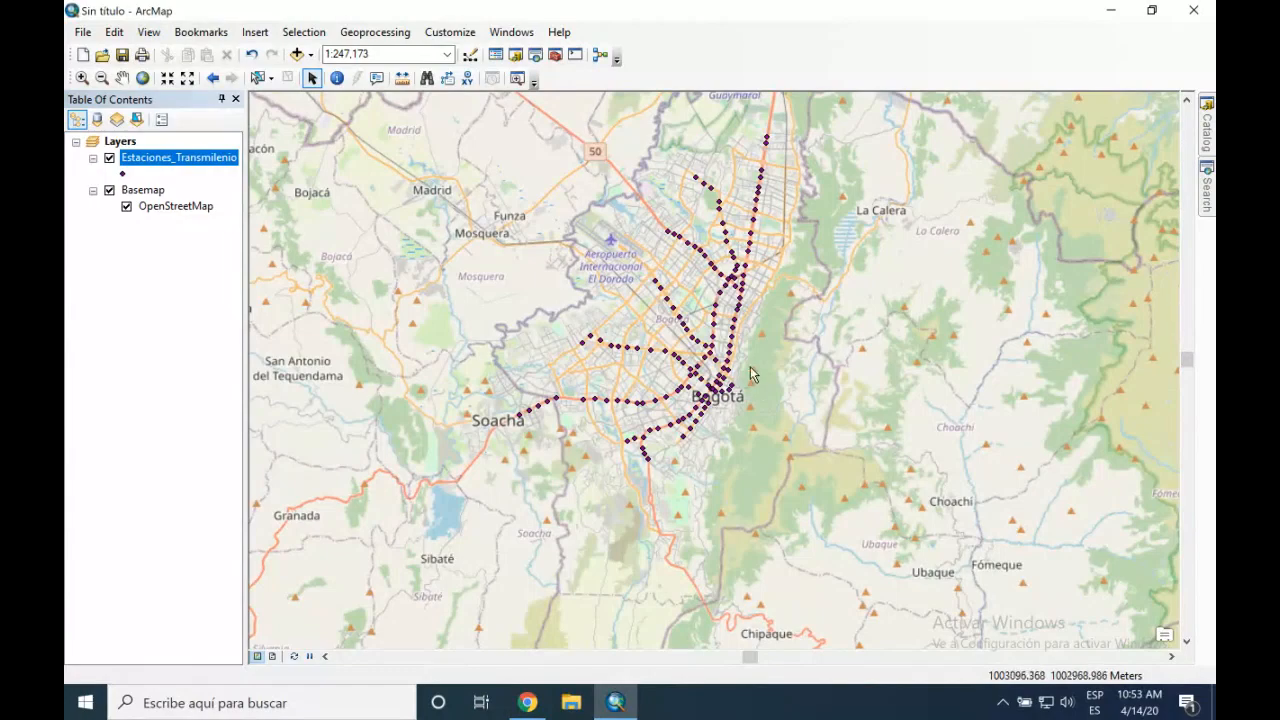
- Hide the Estaciones_Transmilenio layer with the map zoomed to 1:150,000, and start closing ArcMap
scroll(687, 335, up, 1)
scroll(687, 335, down, 2)
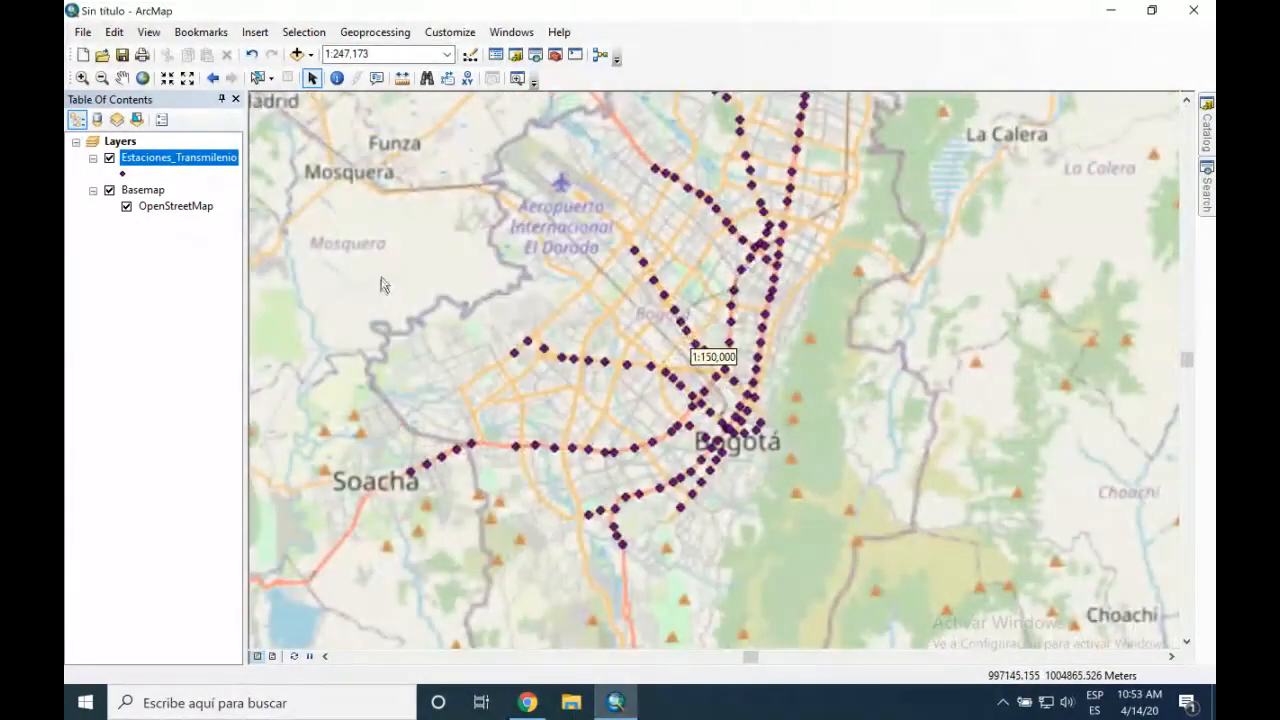
click(108, 158)
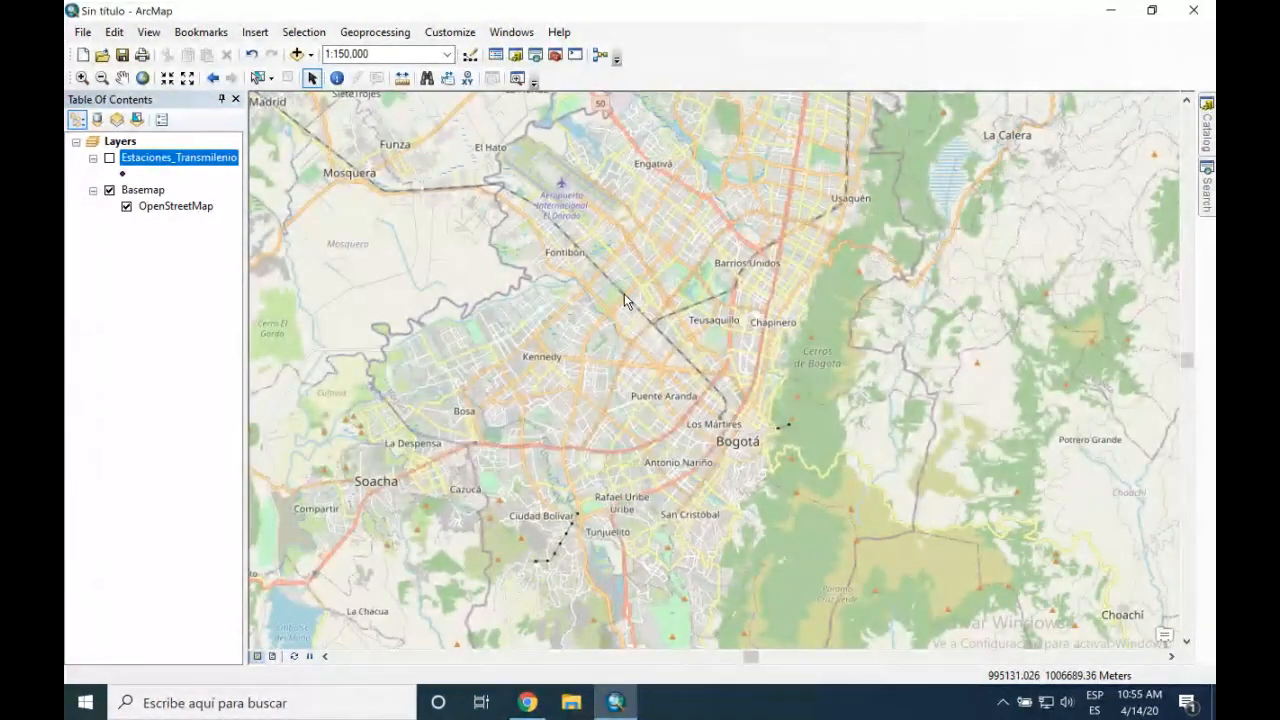
click(1194, 10)
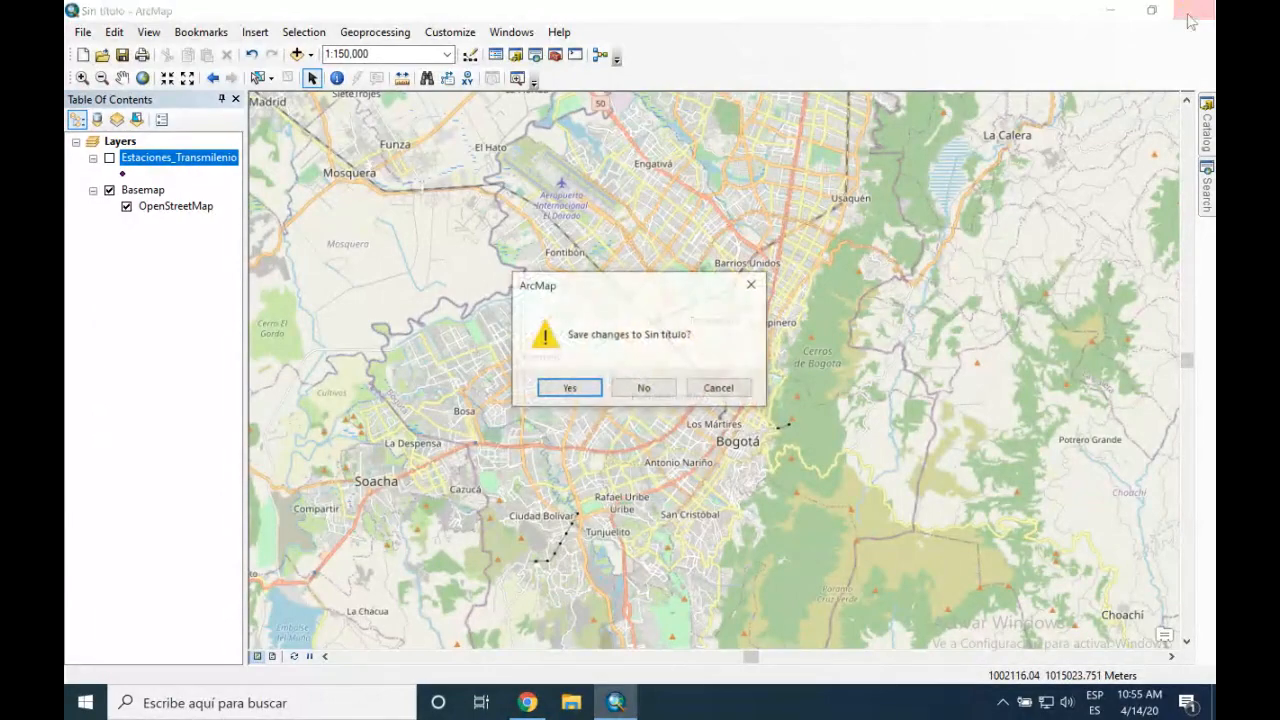